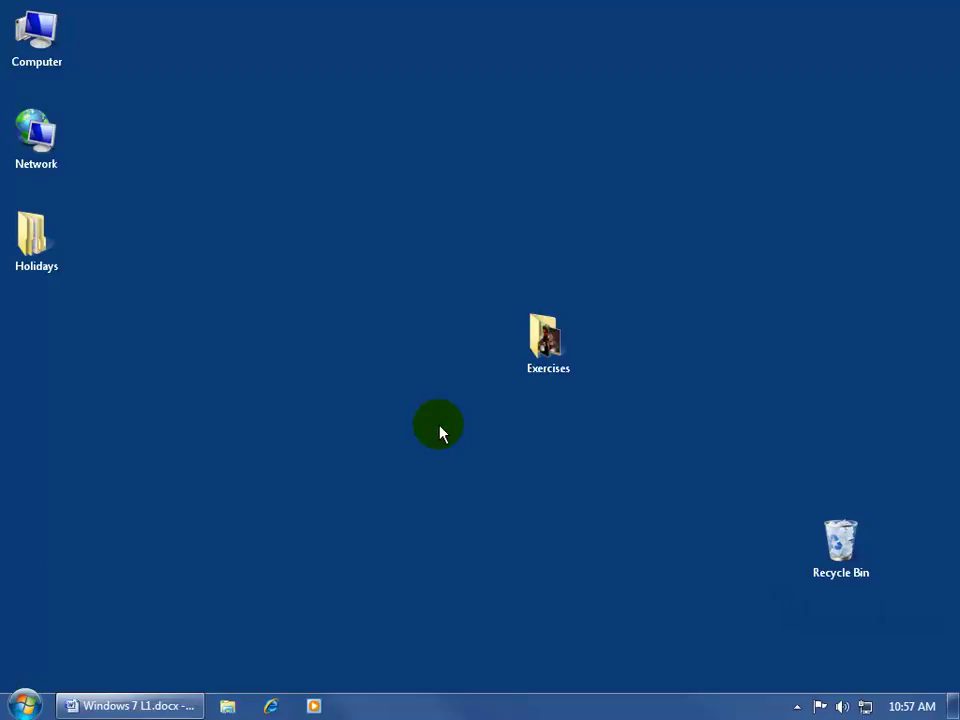
# Step: View the contents of the Exercises folder on the desktop and close its window
pyautogui.click(553, 343)
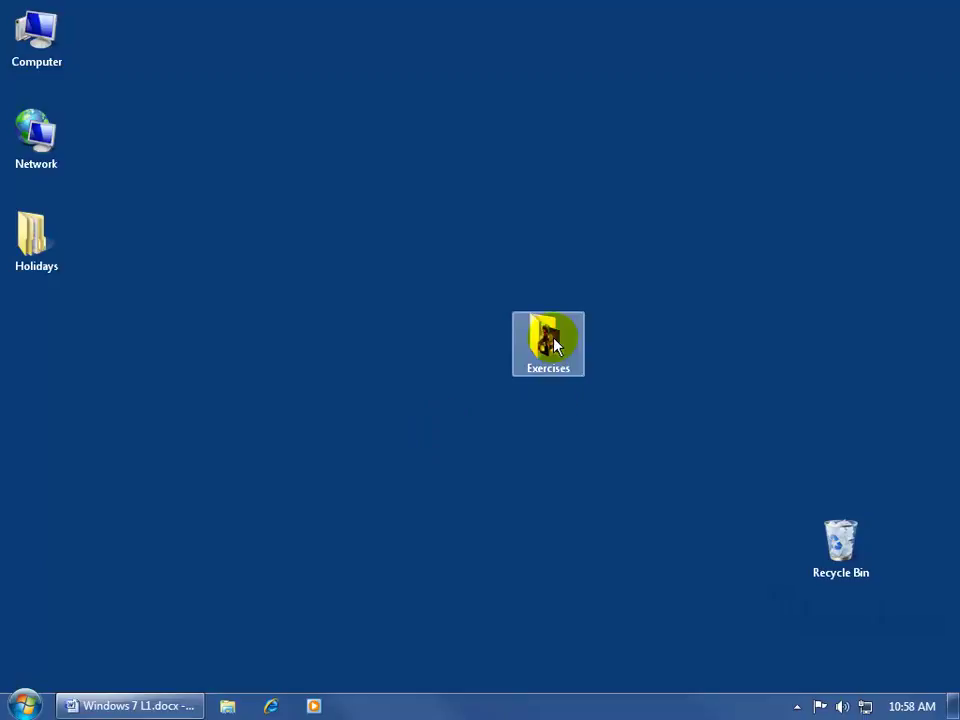
pyautogui.doubleClick(556, 344)
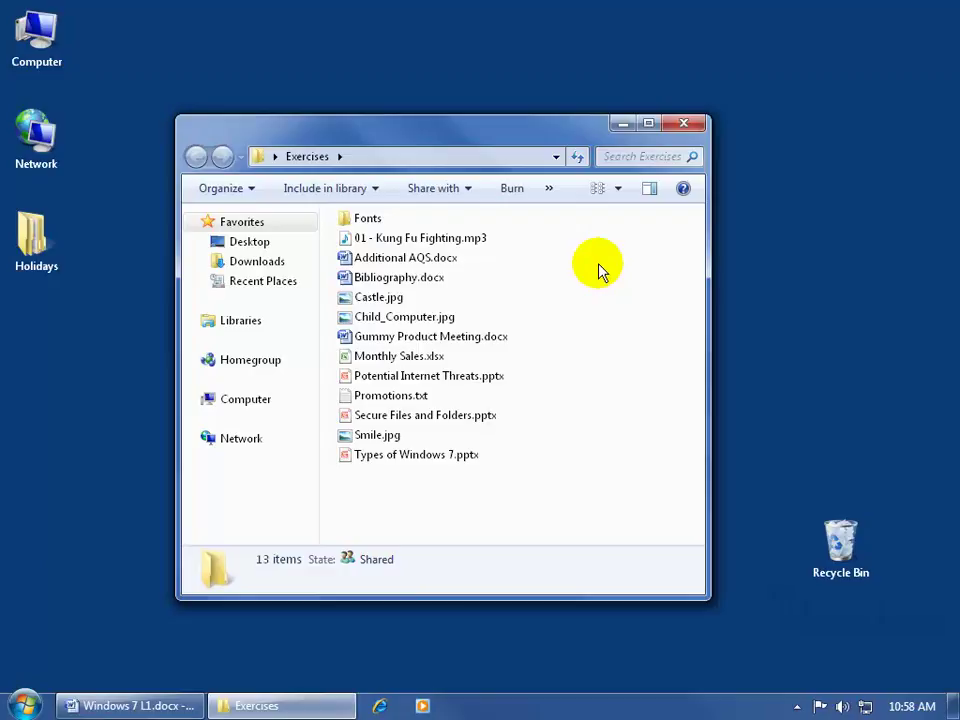
pyautogui.click(684, 123)
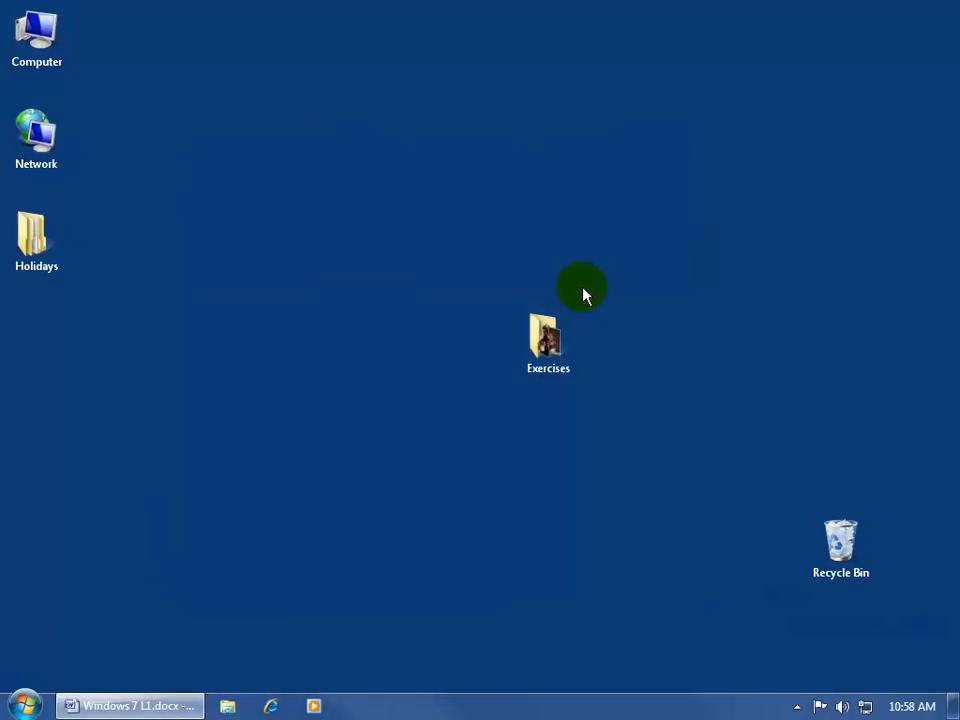
# Step: Search the computer for "gummy bears" from the Start menu and review all the results in a maximized window
pyautogui.click(25, 705)
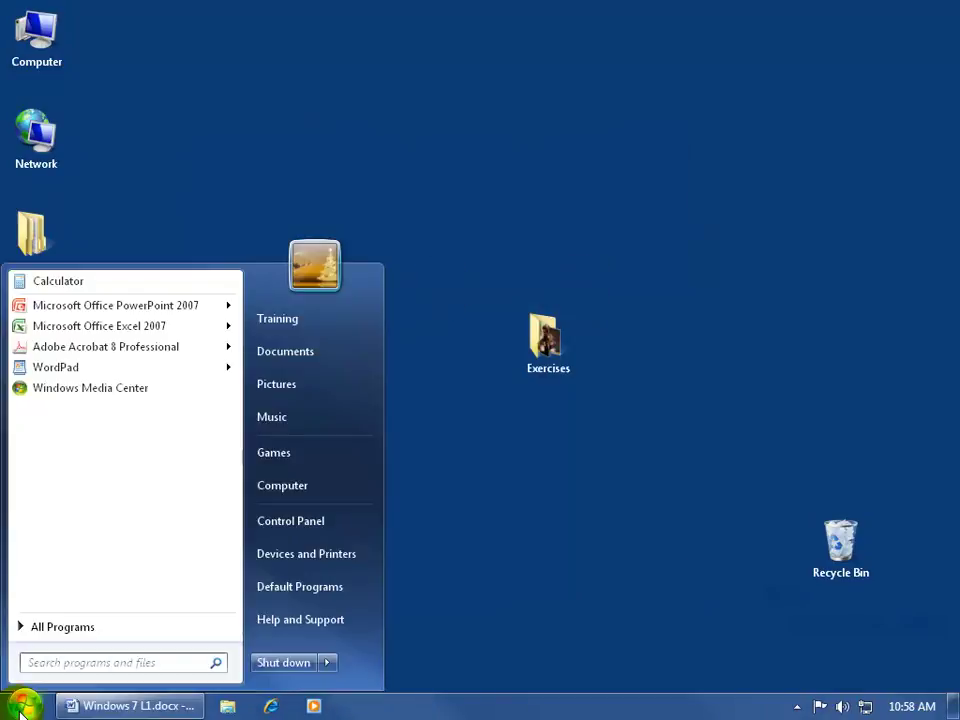
pyautogui.click(38, 659)
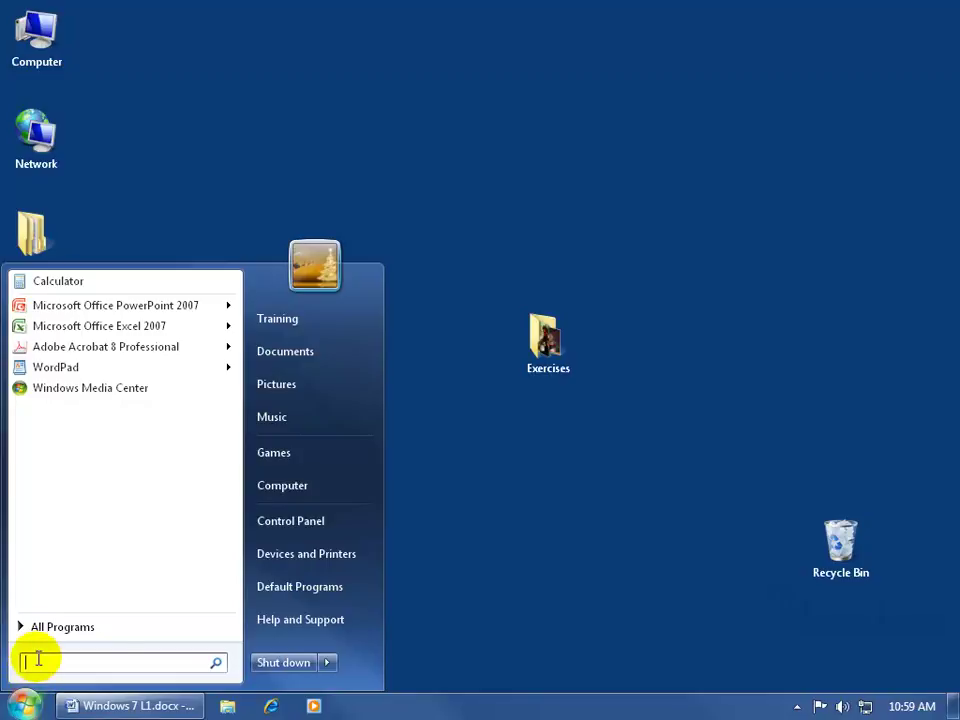
pyautogui.write('gum')
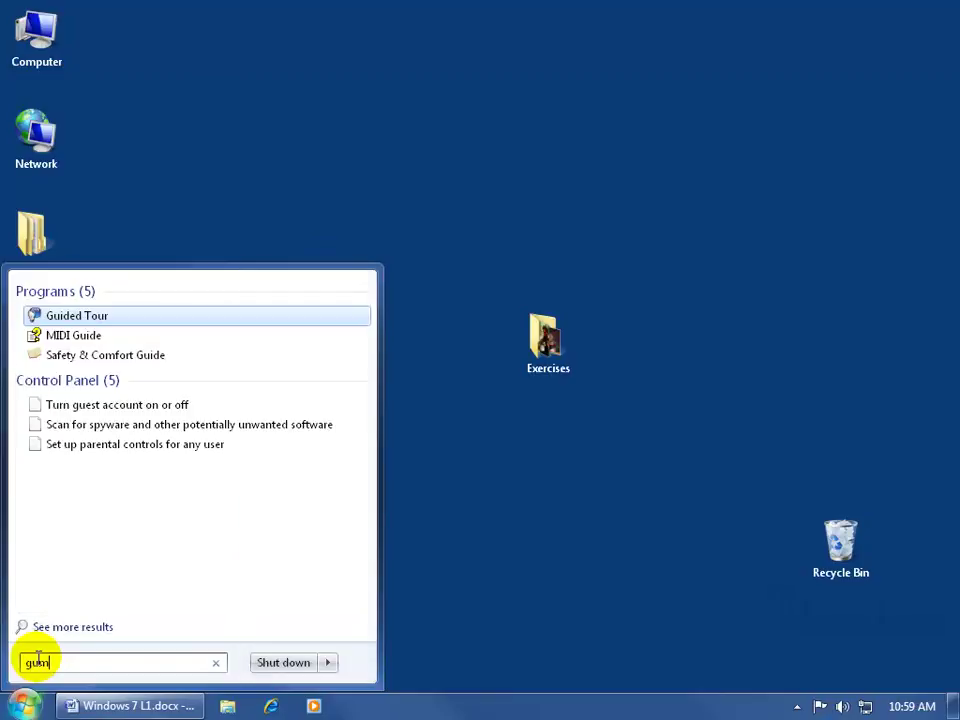
pyautogui.write('my bears')
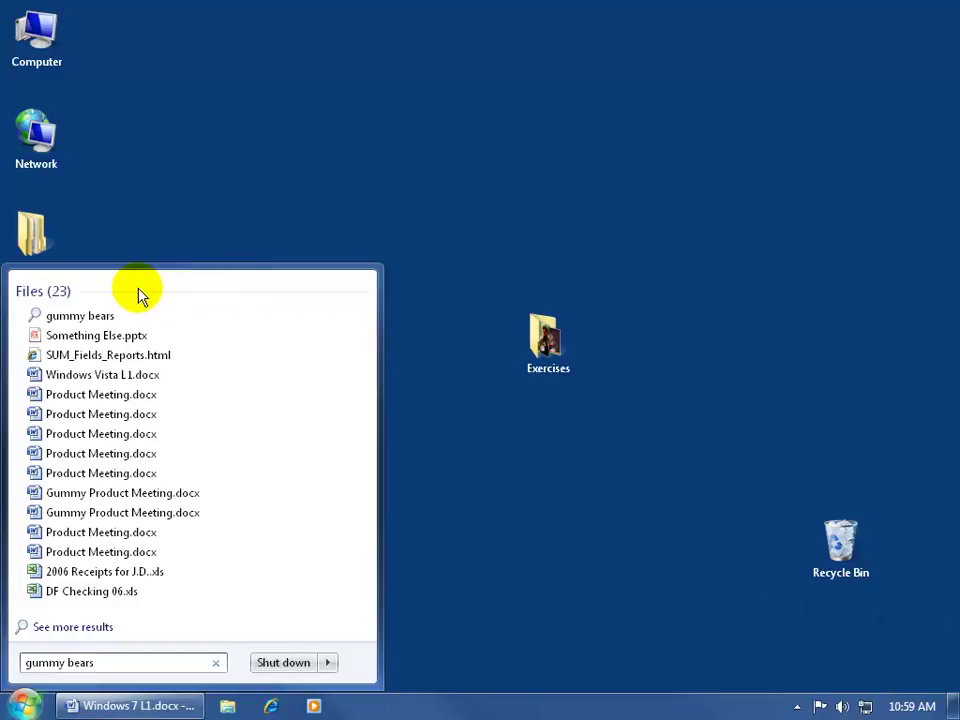
pyautogui.click(69, 628)
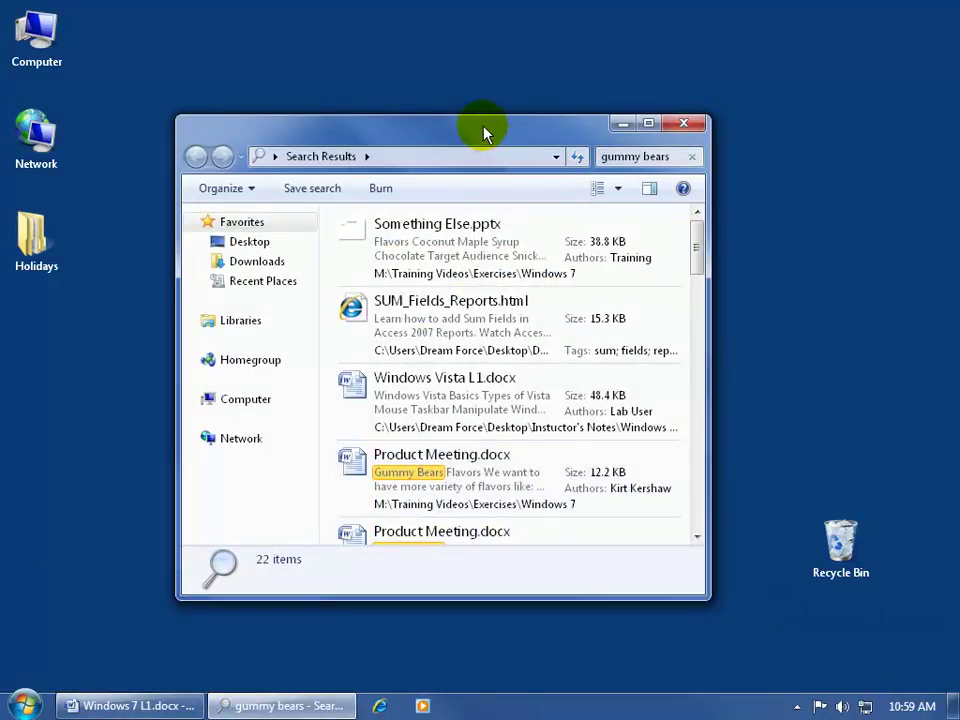
pyautogui.doubleClick(484, 133)
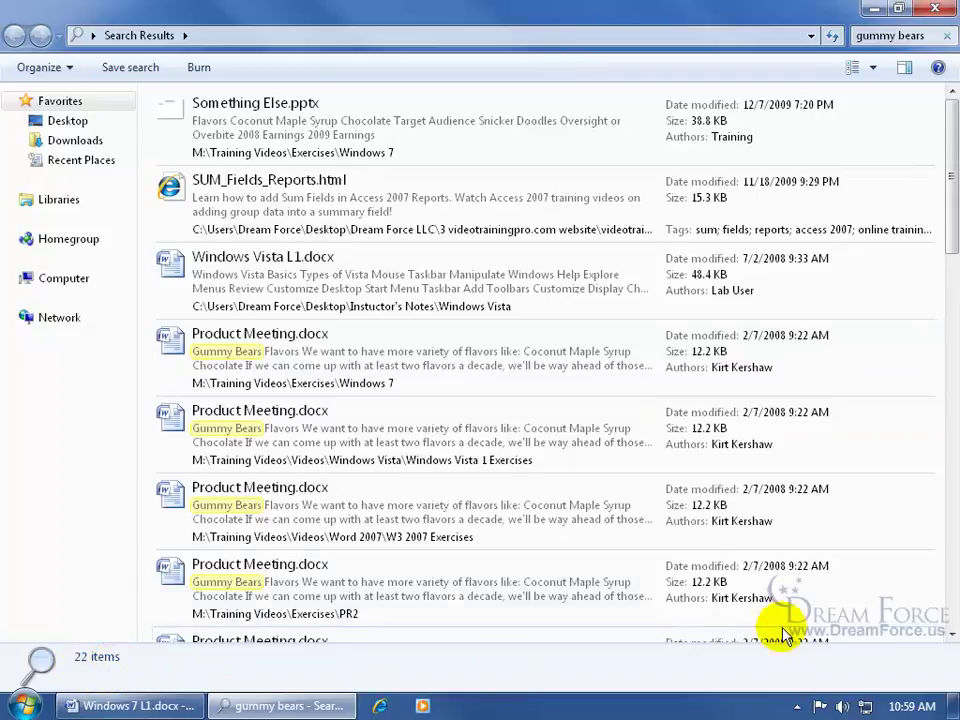
pyautogui.scroll(-3, 953, 255)
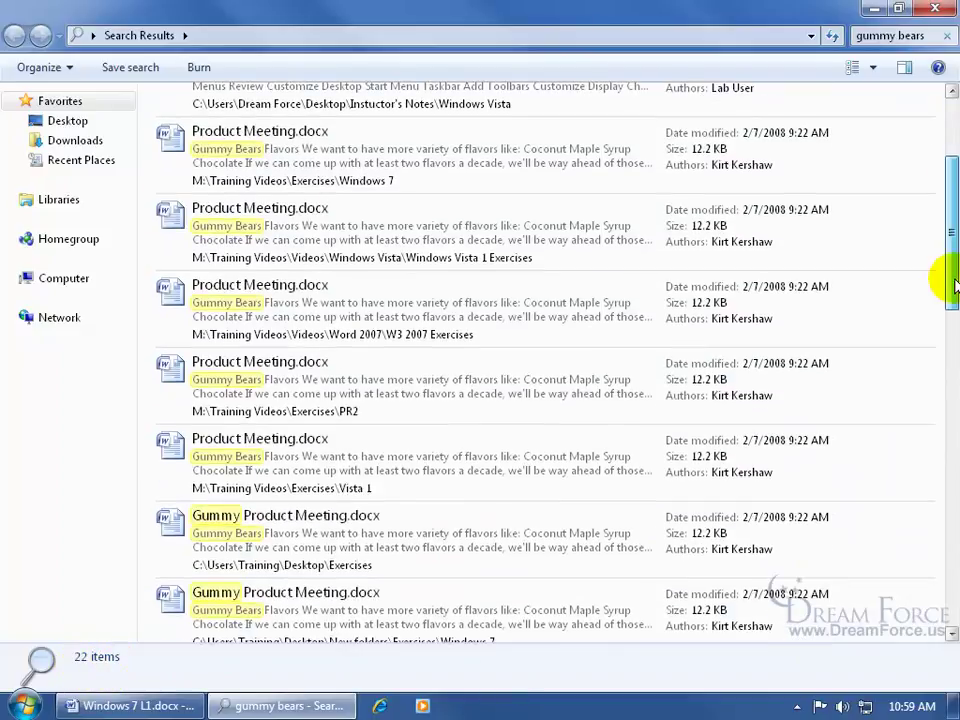
pyautogui.moveTo(951, 278); pyautogui.dragTo(951, 228)
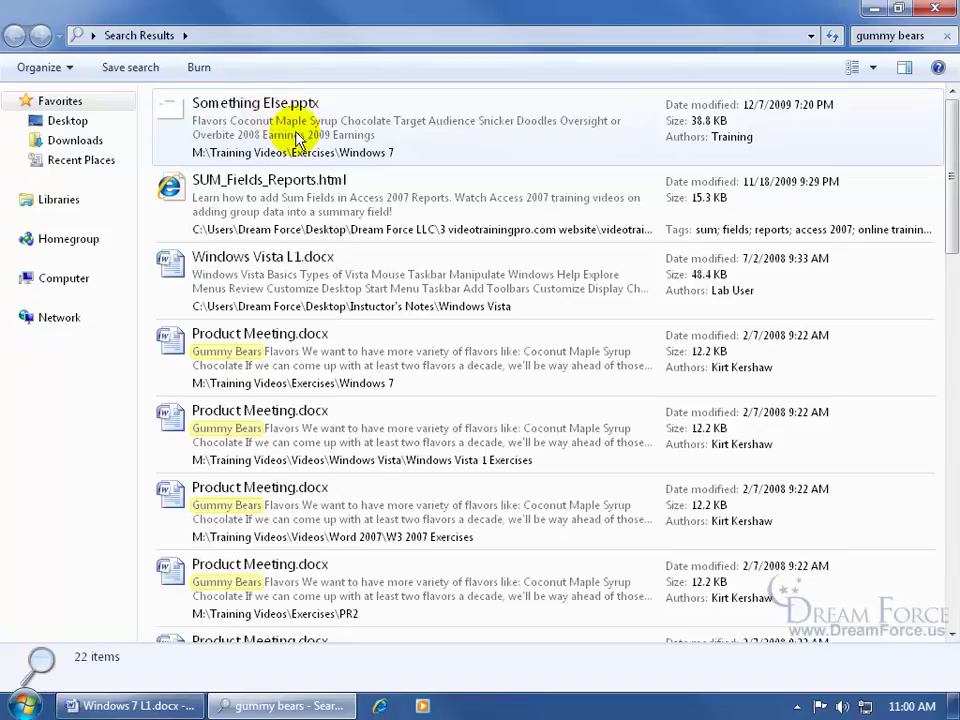
# Step: Check the title of Something Else.pptx in the search results, view the presentation in PowerPoint, and close it
pyautogui.click(283, 134)
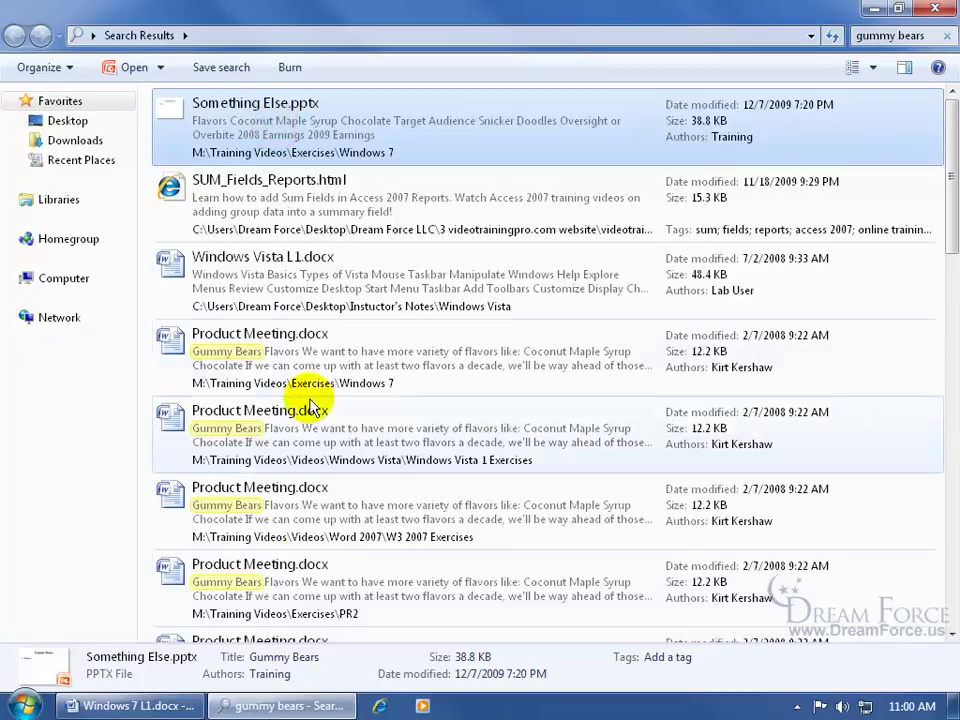
pyautogui.click(330, 661)
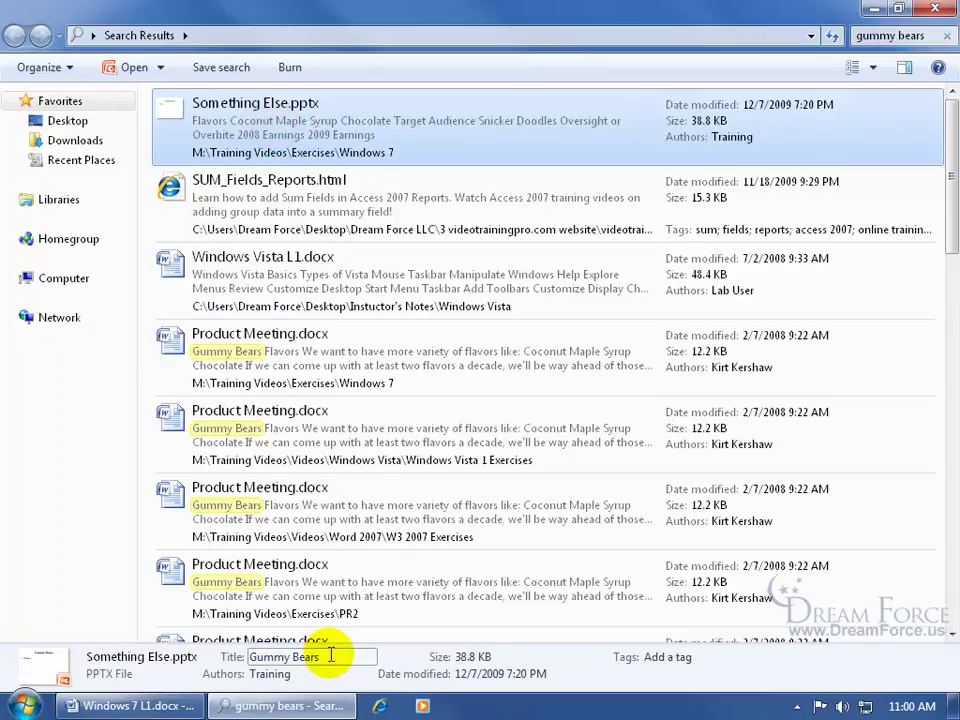
pyautogui.doubleClick(297, 116)
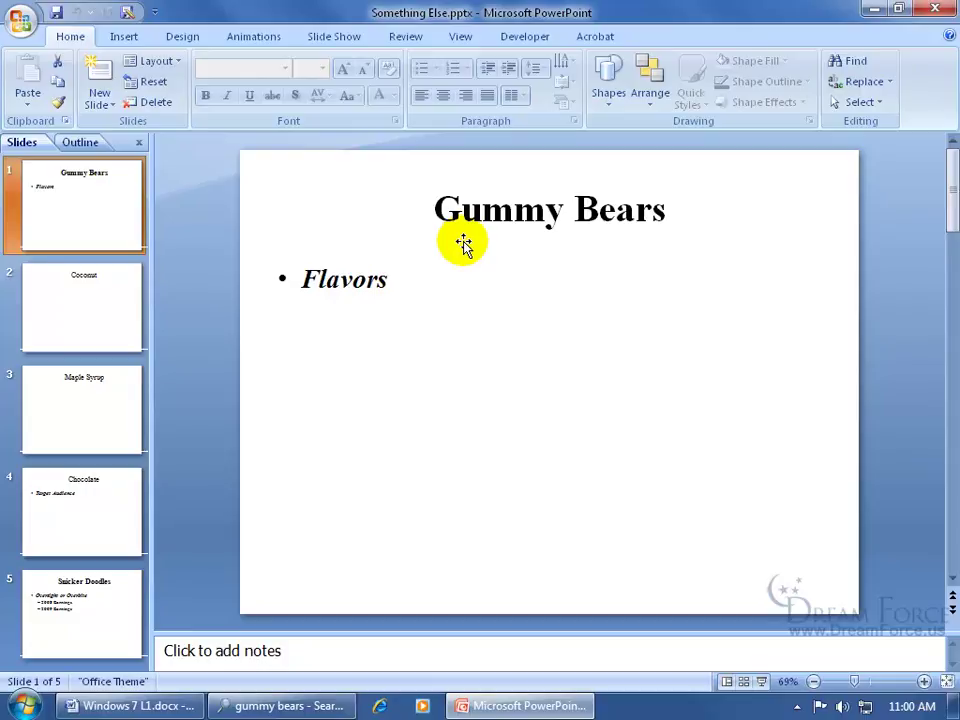
pyautogui.click(934, 8)
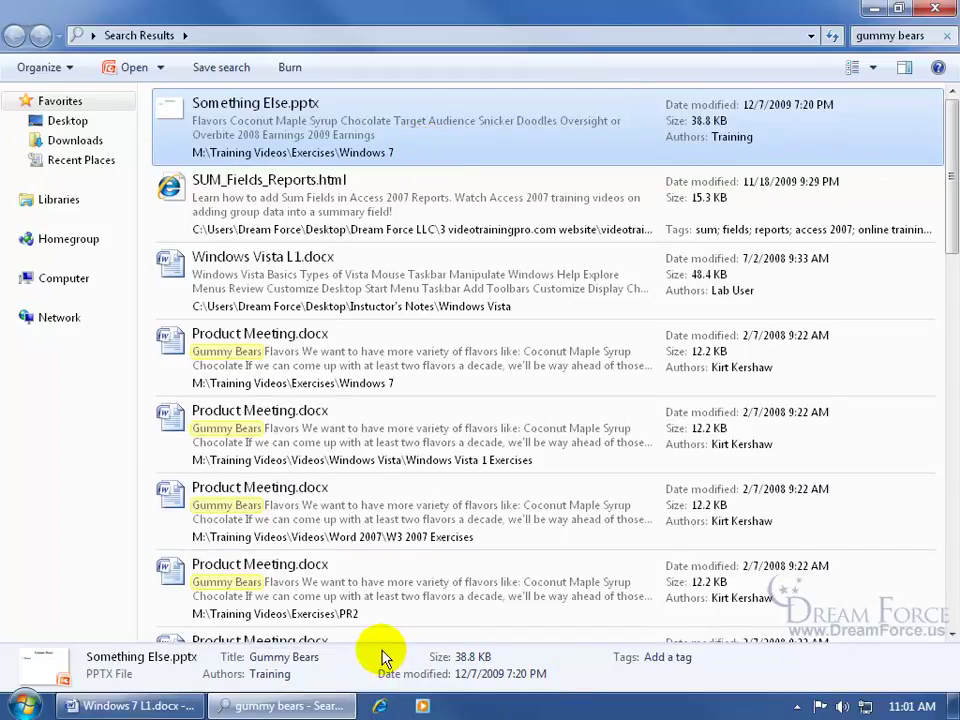
# Step: Examine the detailed properties of Something Else.pptx and close them
pyautogui.rightClick(312, 128)
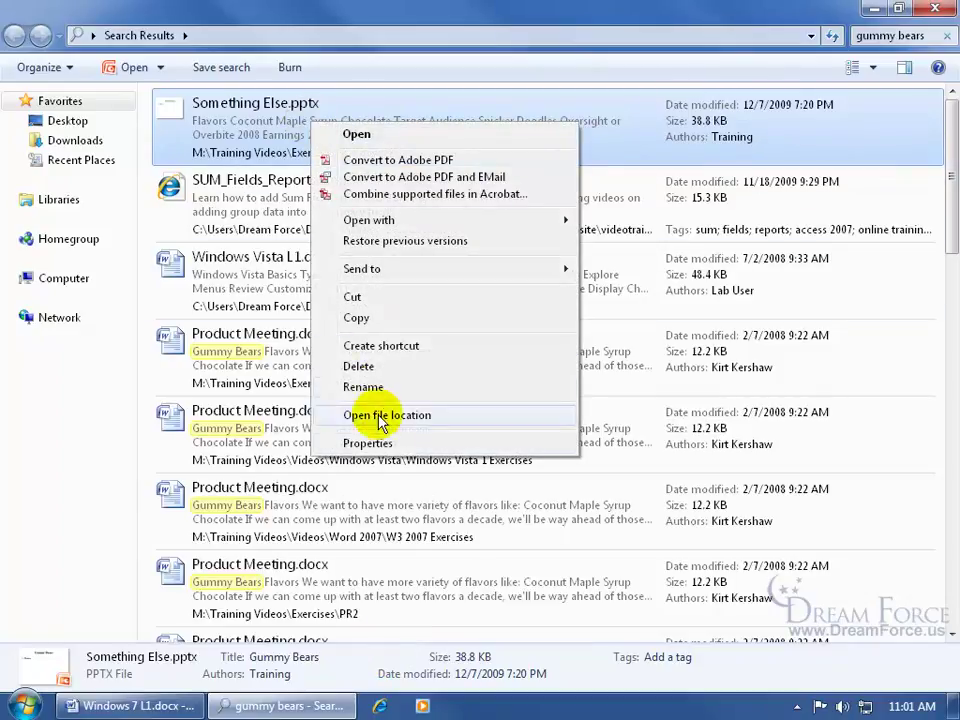
pyautogui.click(381, 446)
pyautogui.click(400, 170)
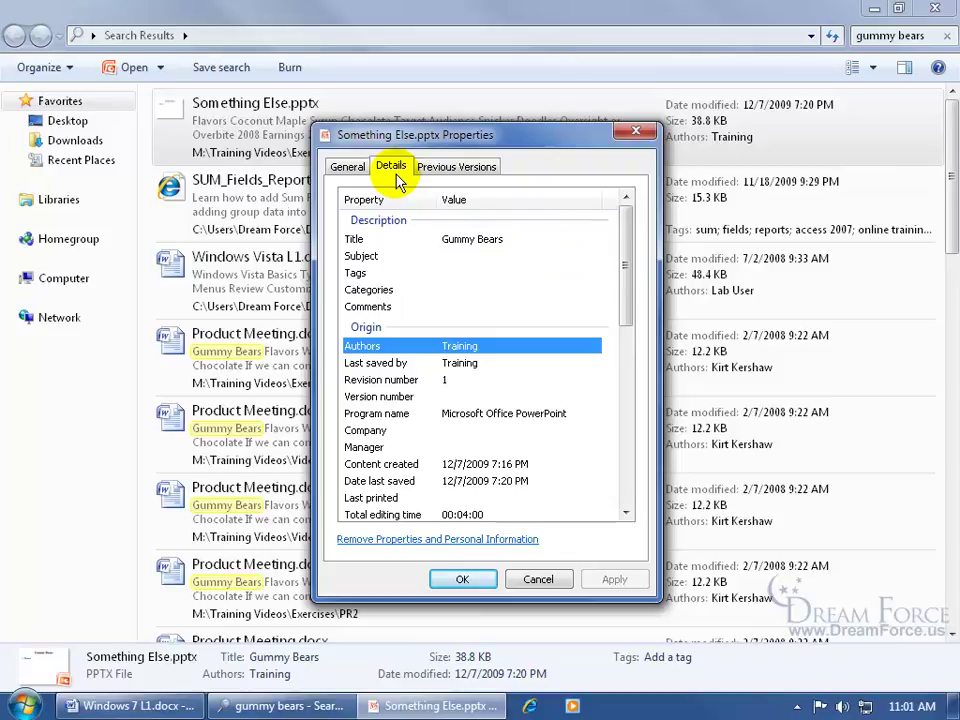
pyautogui.click(626, 133)
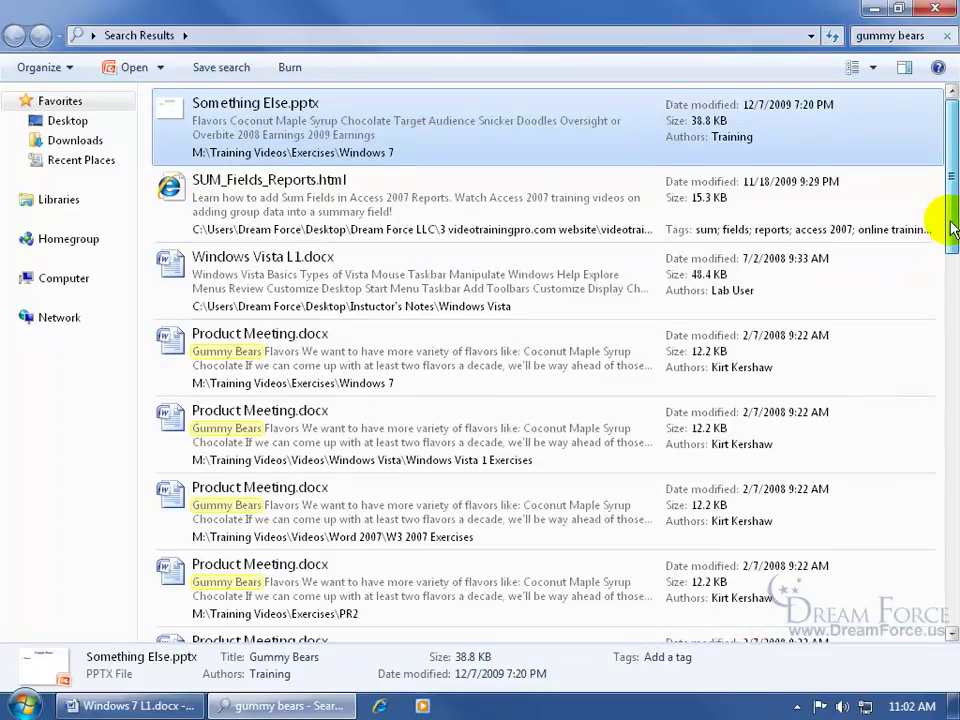
# Step: Save the search as gummy bears.search-ms in the Searches folder and close the results window
pyautogui.moveTo(951, 228); pyautogui.dragTo(940, 348)
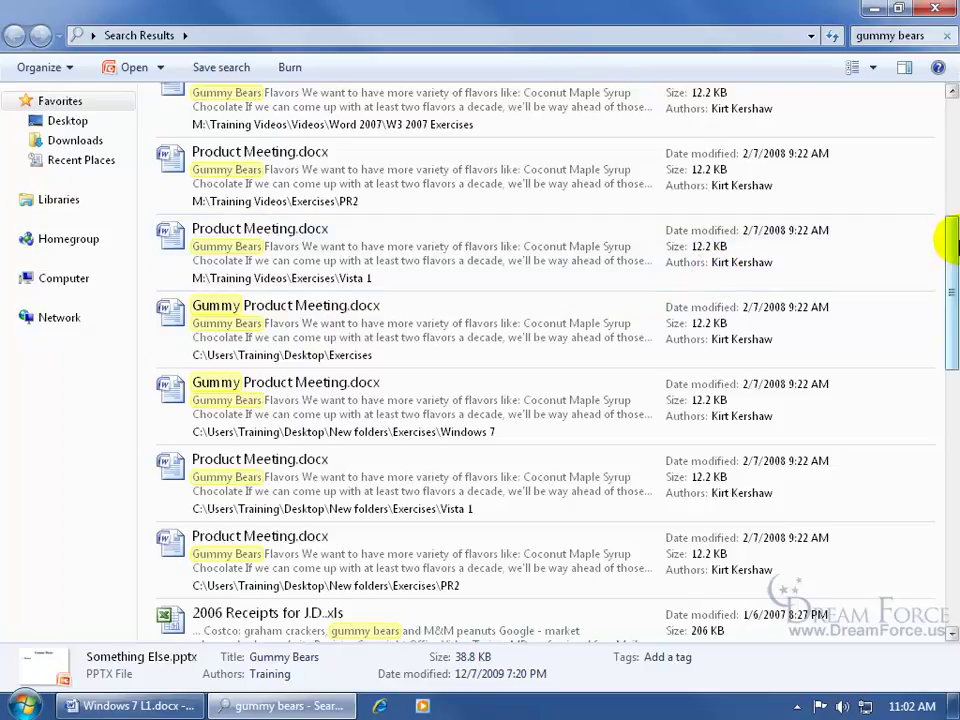
pyautogui.moveTo(955, 240); pyautogui.dragTo(945, 111)
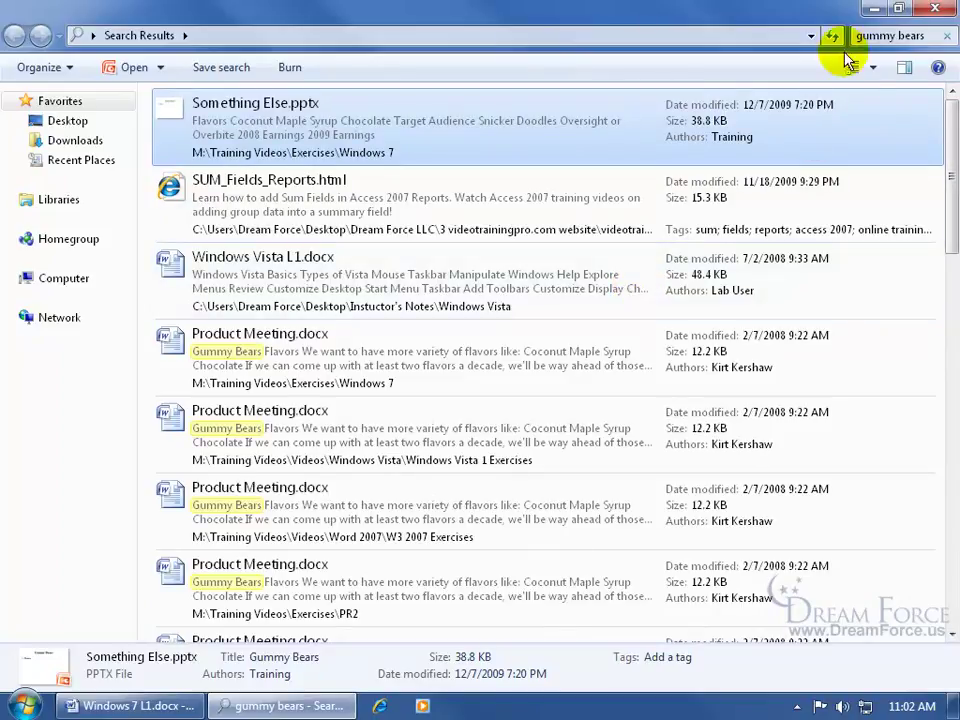
pyautogui.click(232, 66)
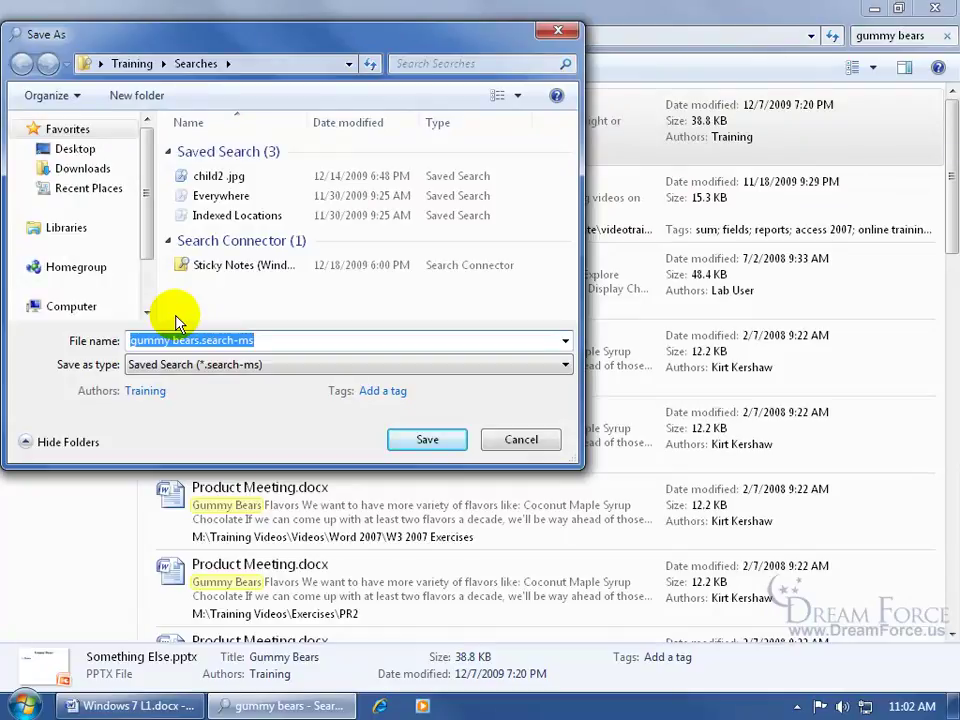
pyautogui.click(420, 432)
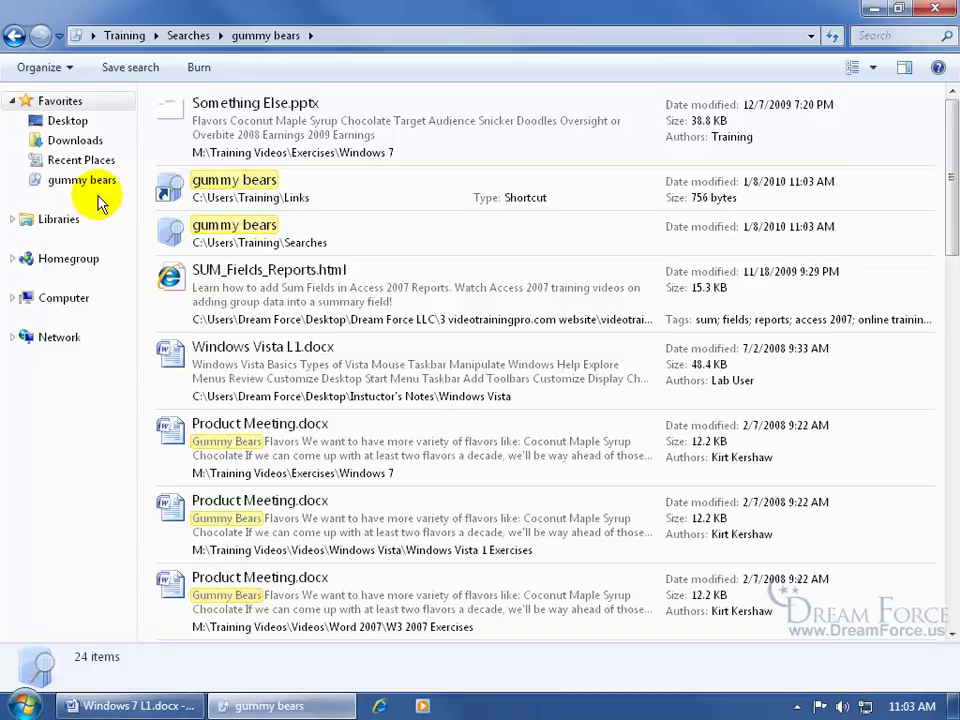
pyautogui.click(935, 10)
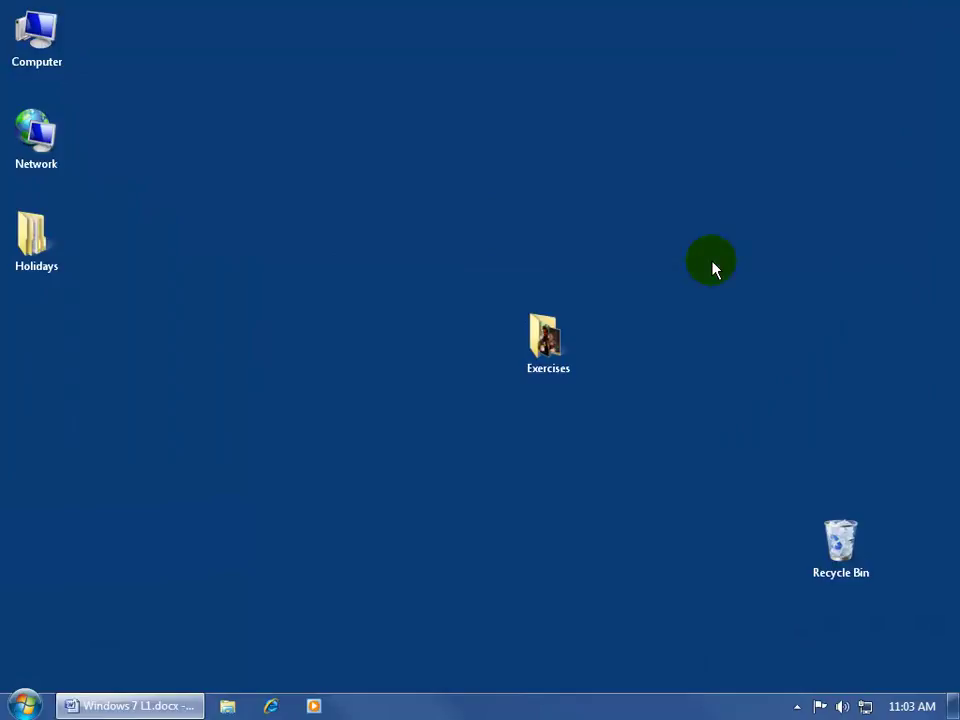
# Step: From the Holidays folder window, reopen the saved gummy bears search, remove its link from Favorites, and close the window
pyautogui.doubleClick(47, 238)
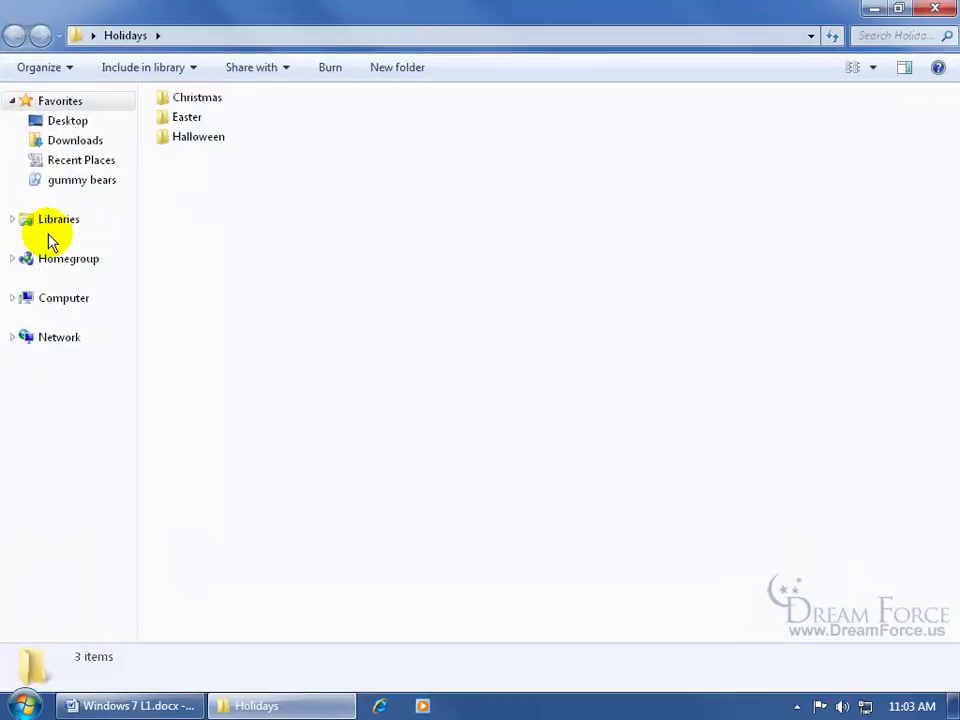
pyautogui.click(84, 181)
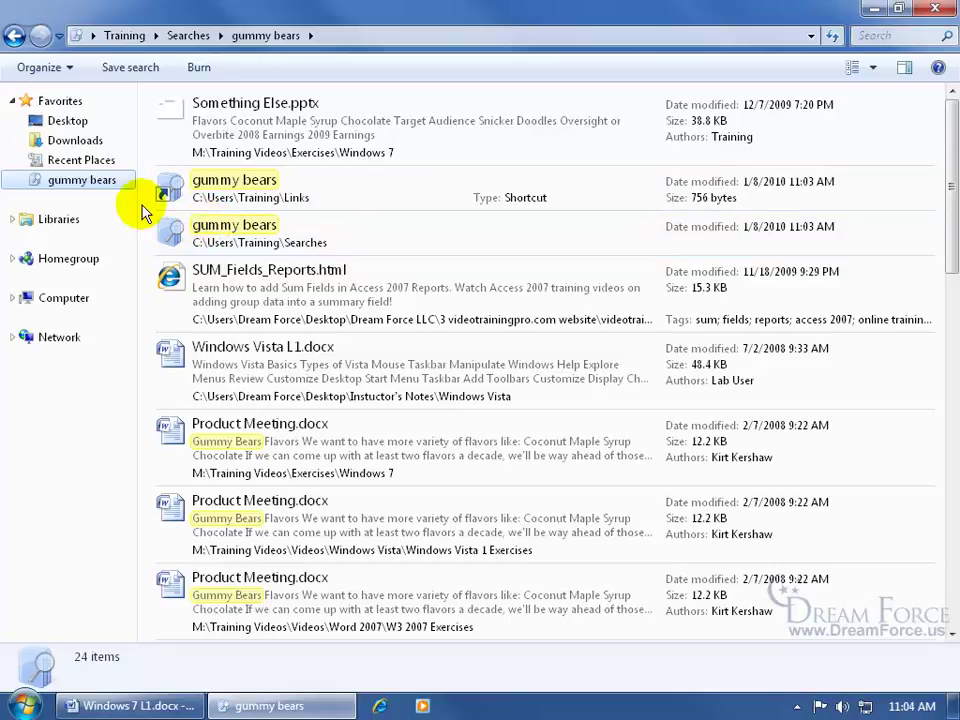
pyautogui.rightClick(78, 189)
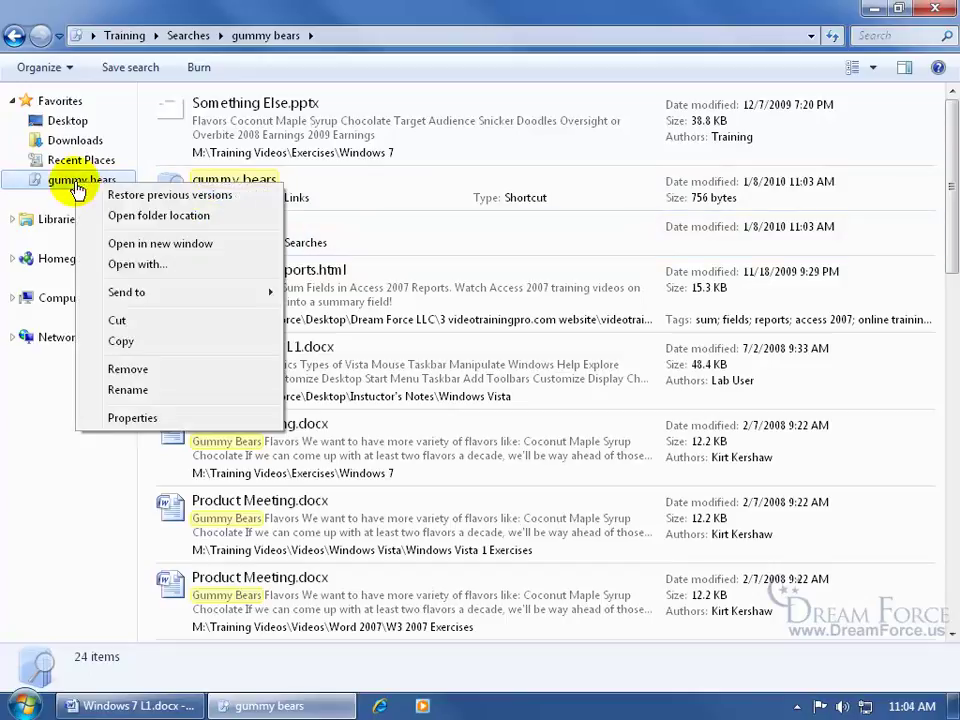
pyautogui.click(130, 369)
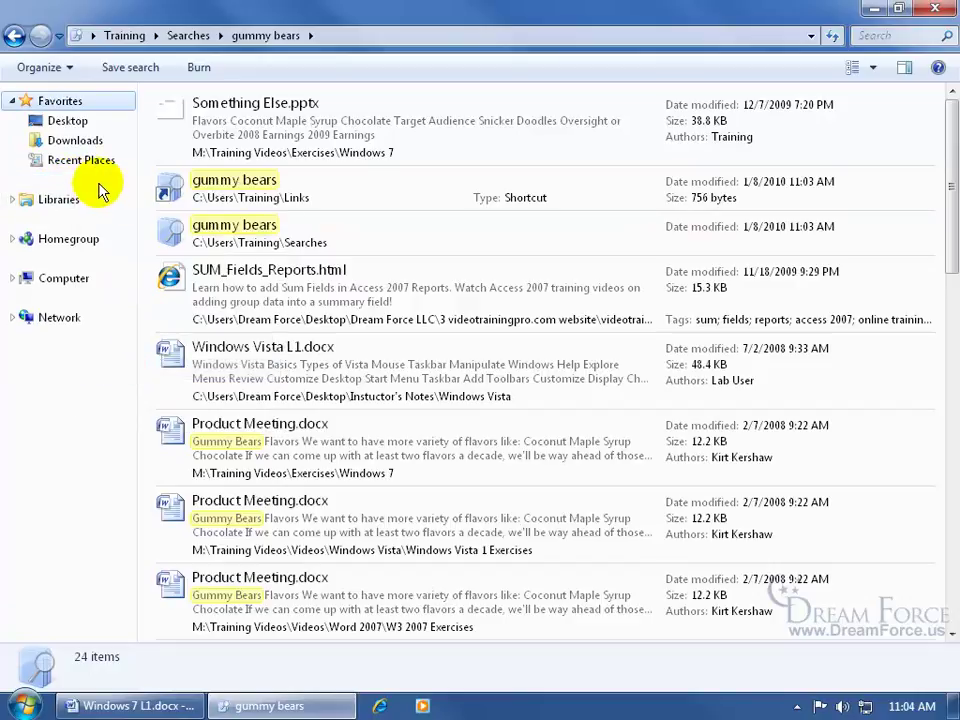
pyautogui.click(935, 9)
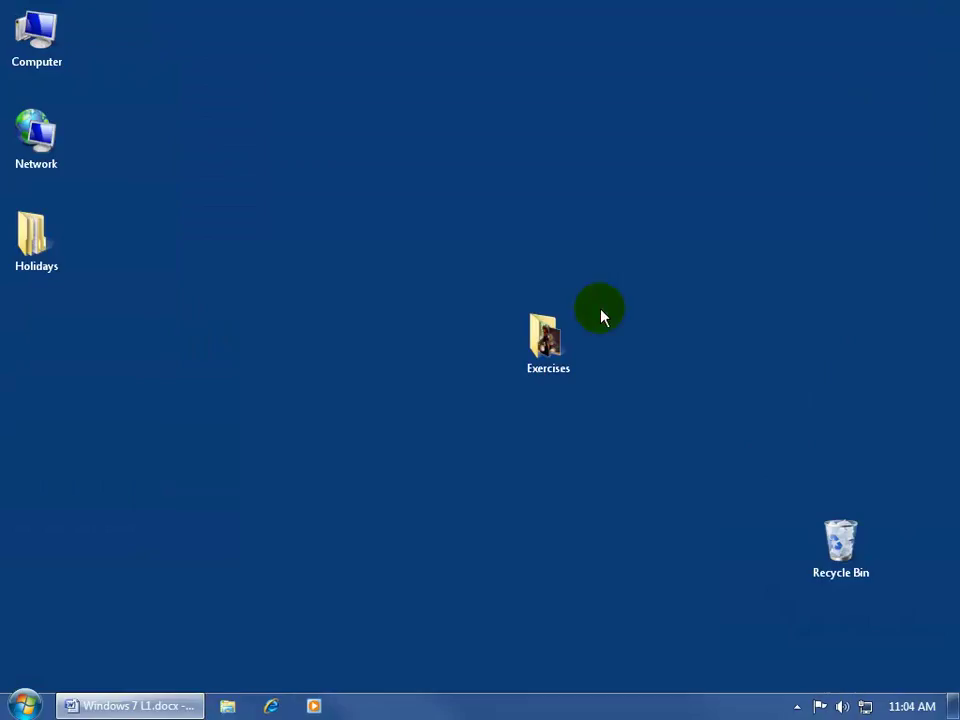
# Step: Search the Exercises folder for "gummy" and clear the search
pyautogui.doubleClick(548, 339)
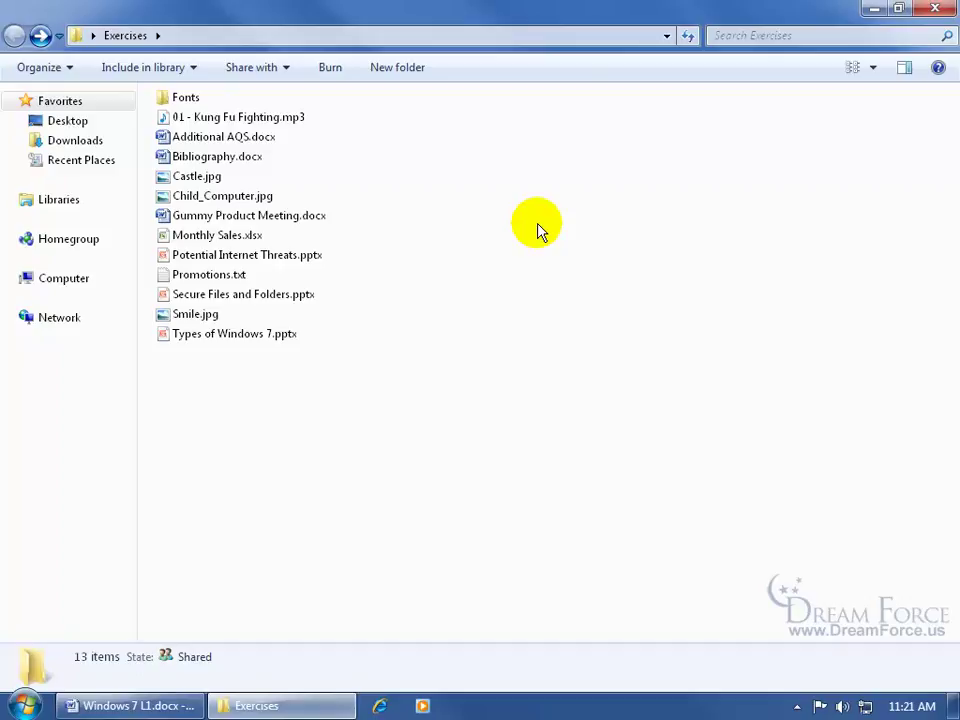
pyautogui.click(739, 35)
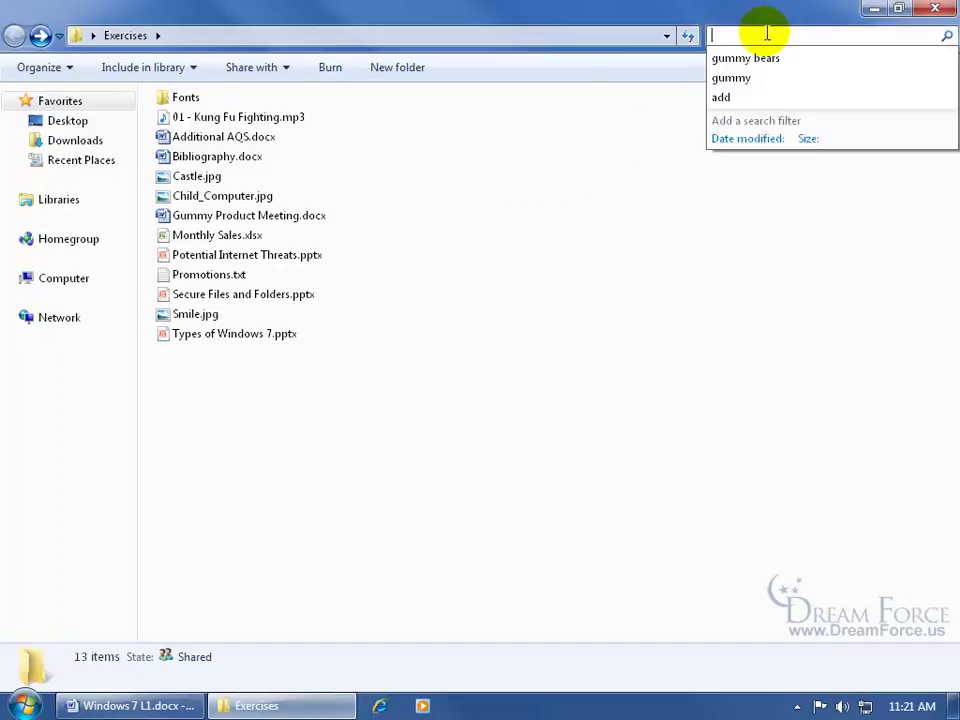
pyautogui.write('gummy')
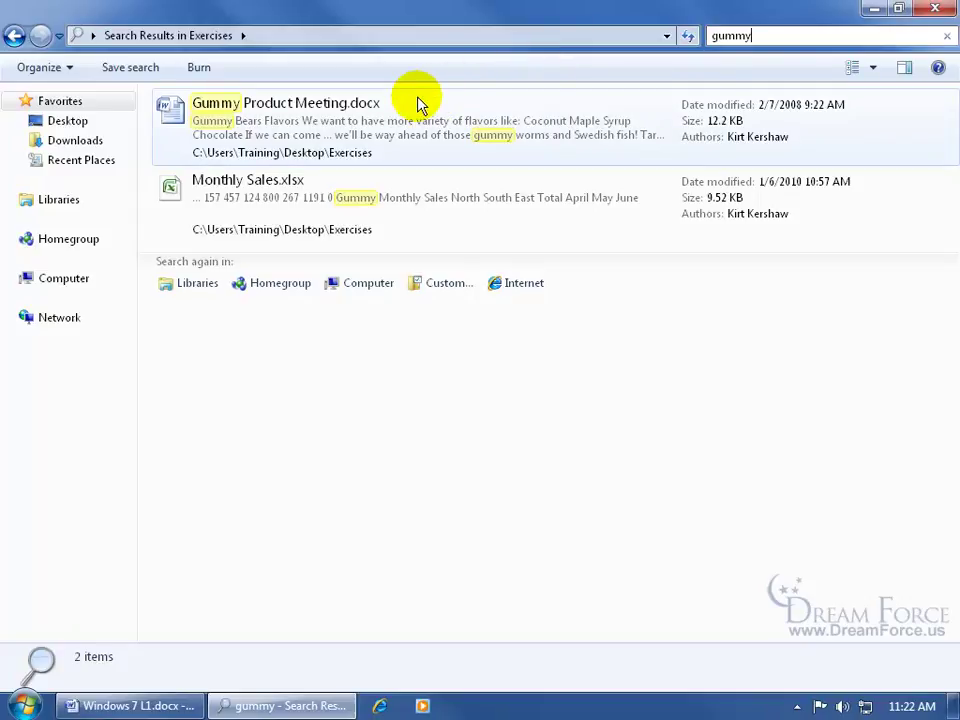
pyautogui.click(945, 37)
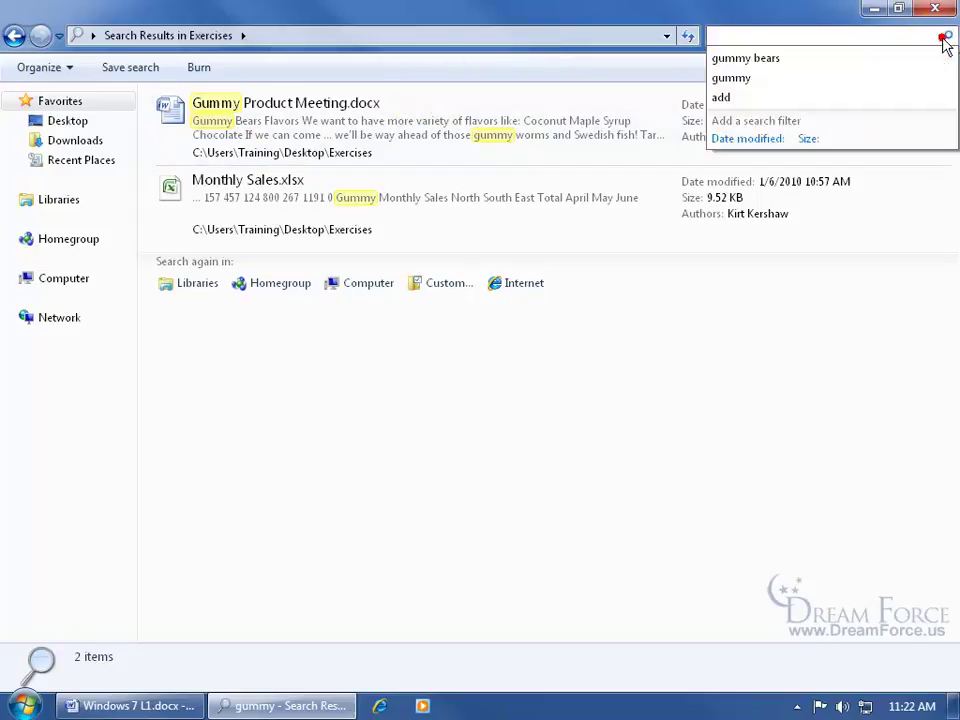
pyautogui.click(668, 244)
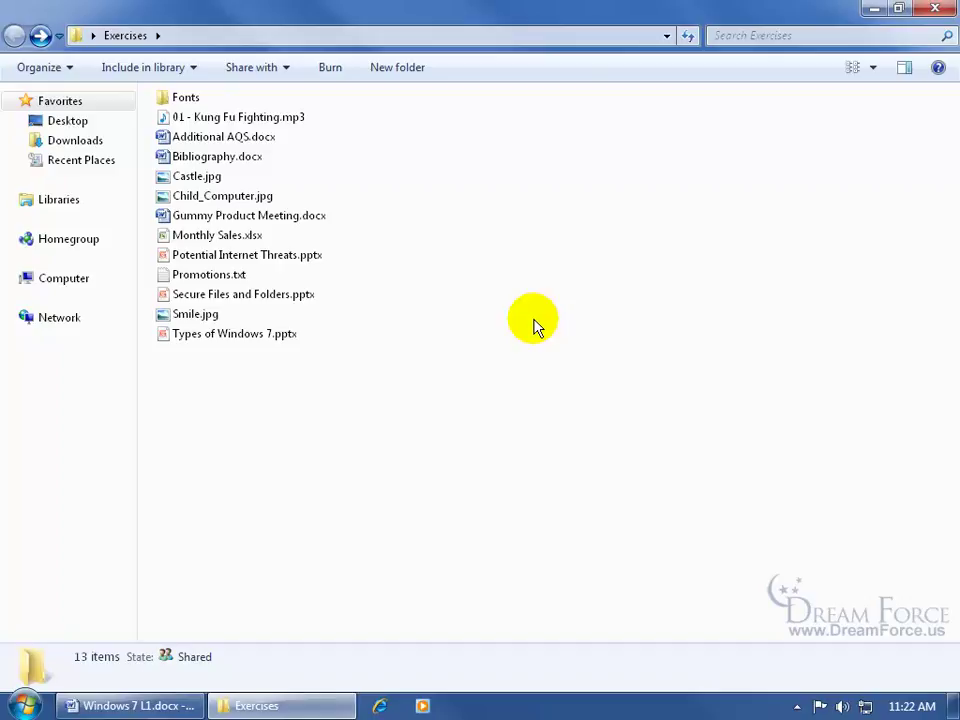
# Step: Search the Exercises folder by file name with "name: gummy" and clear the search
pyautogui.click(724, 35)
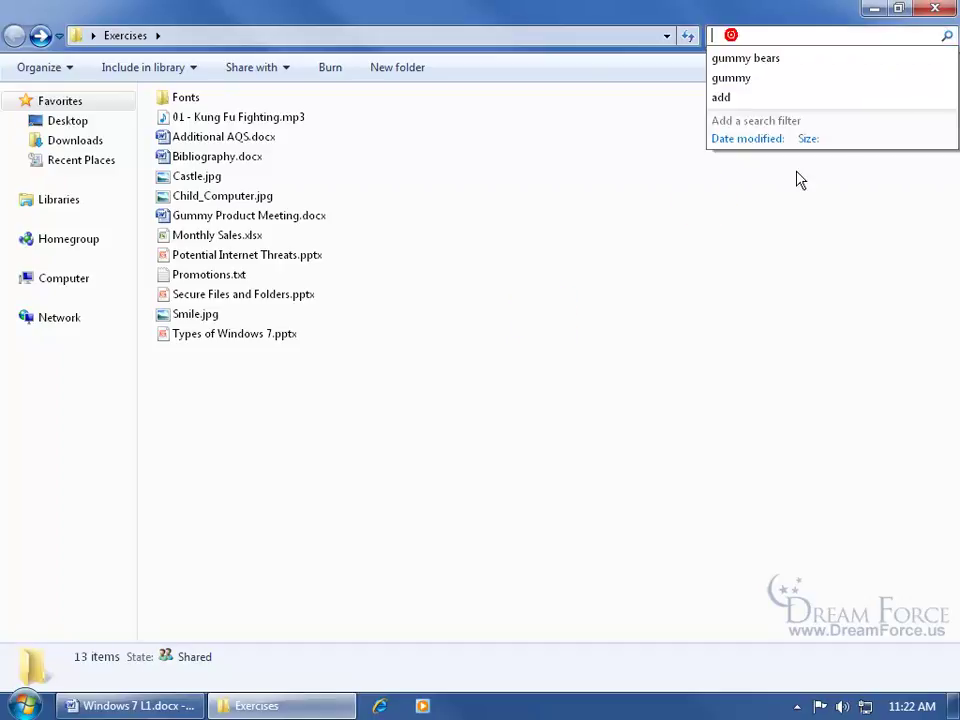
pyautogui.write('name')
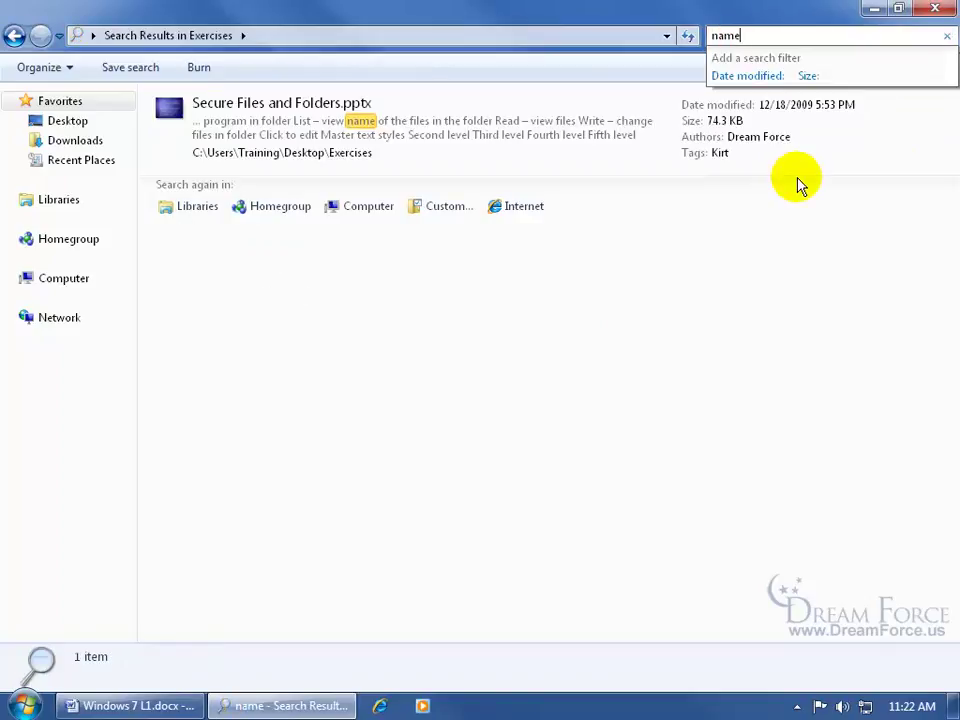
pyautogui.write(':')
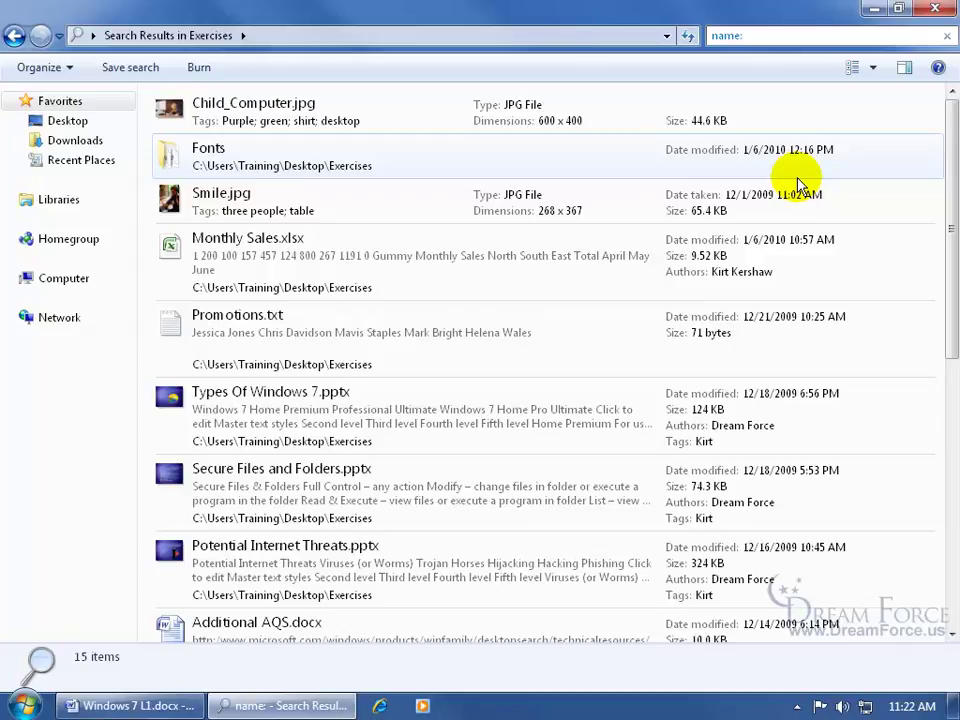
pyautogui.write('gummy')
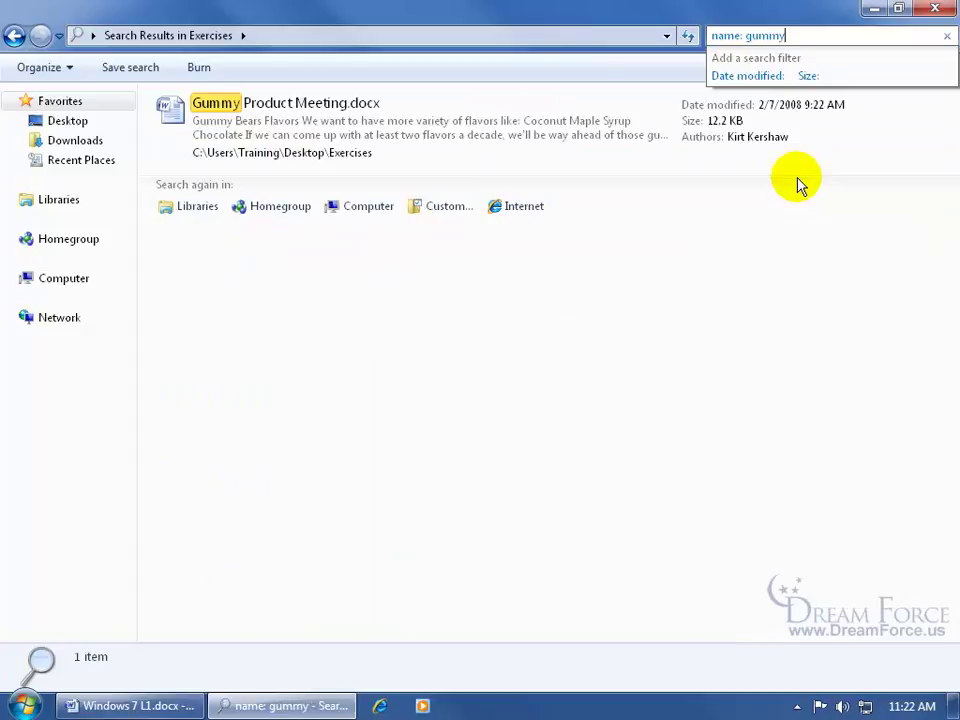
pyautogui.click(650, 172)
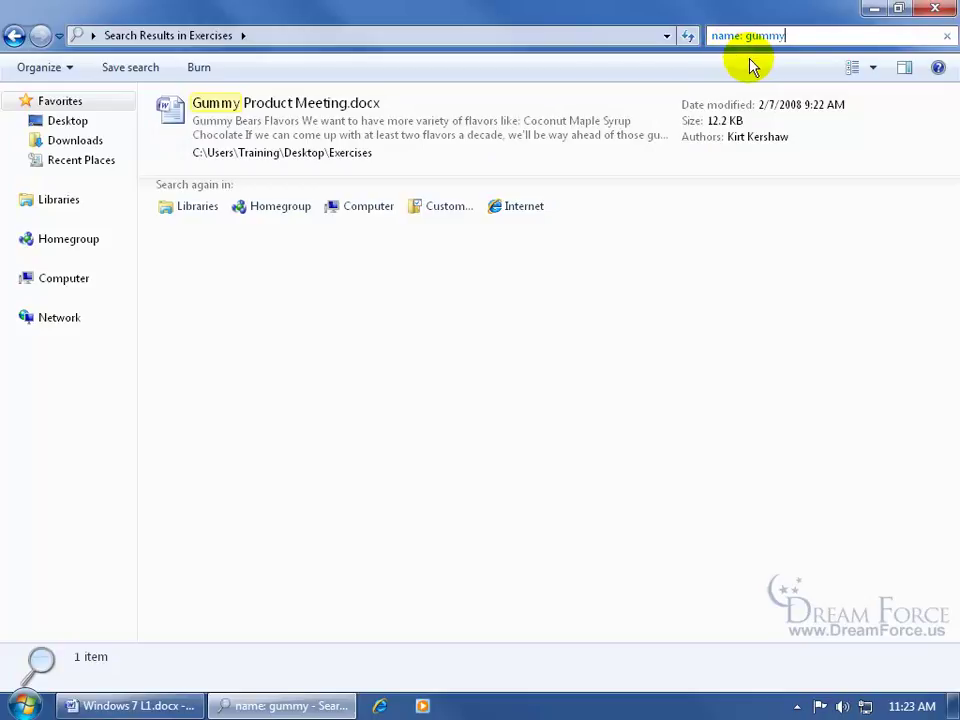
pyautogui.click(946, 37)
pyautogui.click(628, 171)
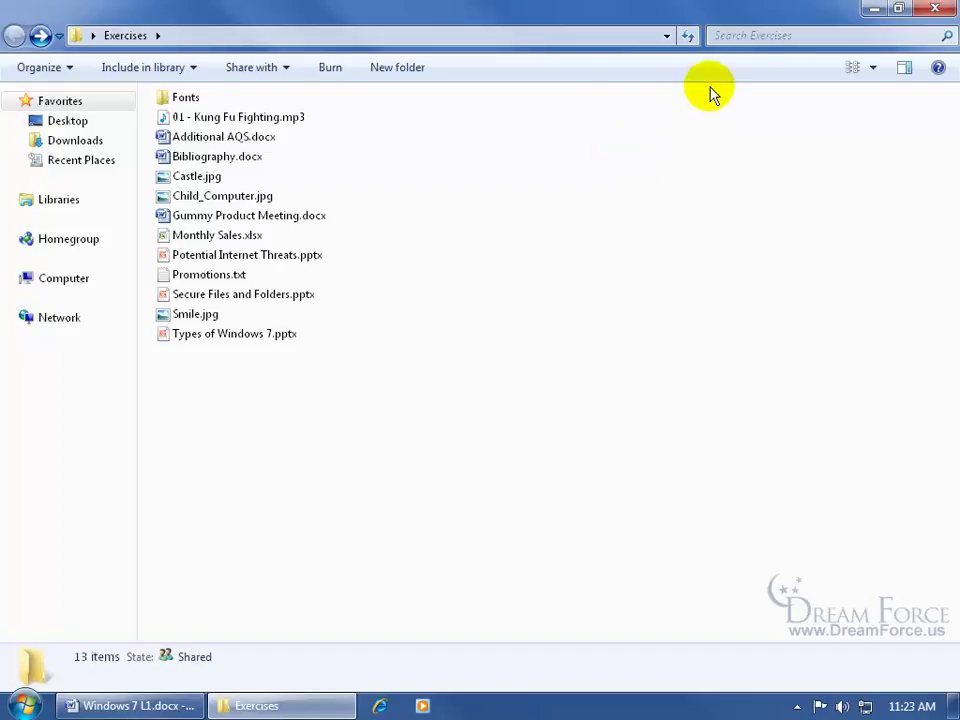
# Step: Search the Exercises folder for pictures with the filter kind:=picture and clear the search
pyautogui.click(730, 34)
pyautogui.write('kind::')
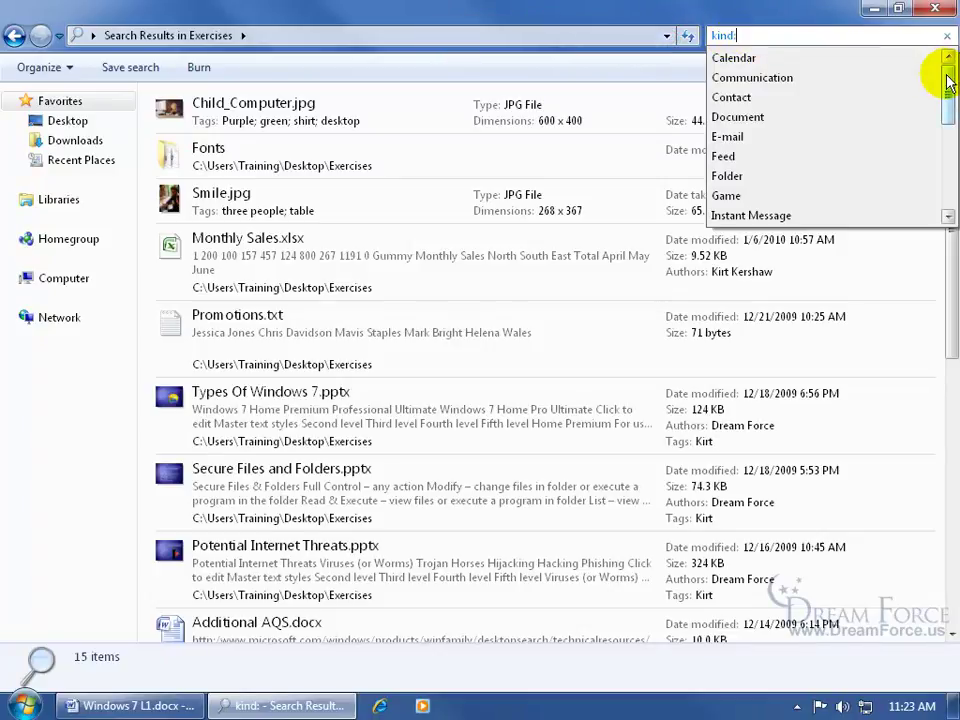
pyautogui.moveTo(947, 82); pyautogui.dragTo(946, 141)
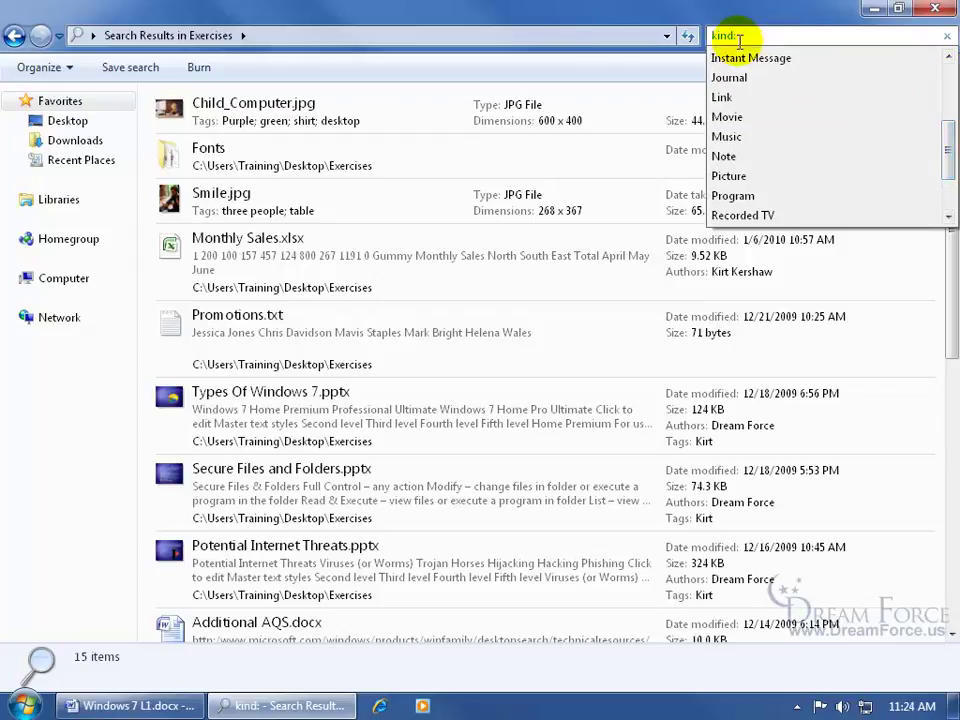
pyautogui.click(745, 183)
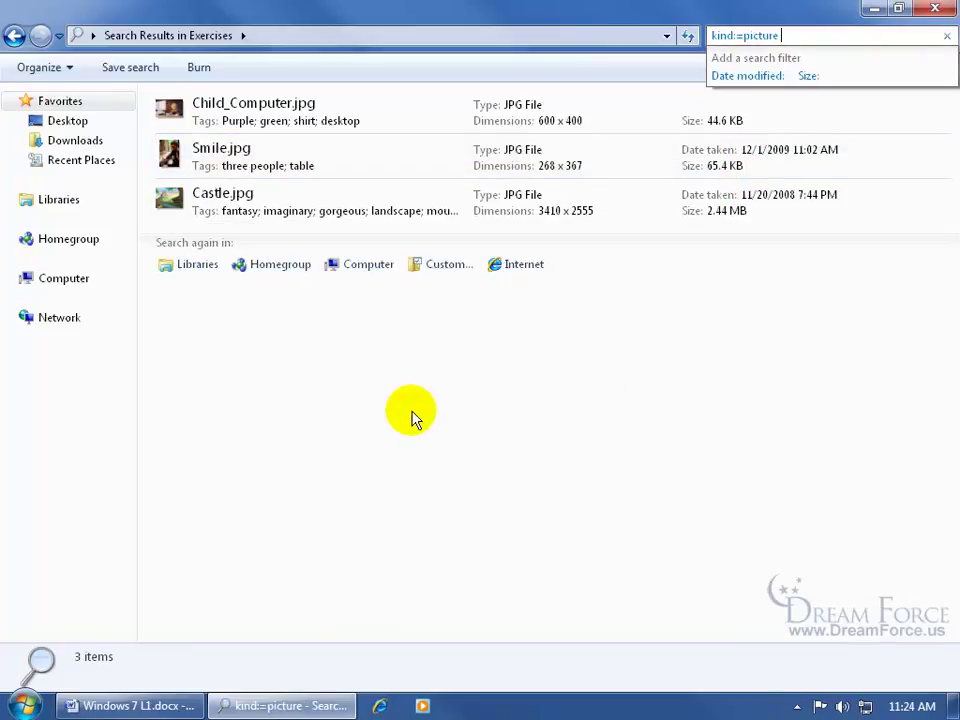
pyautogui.click(947, 37)
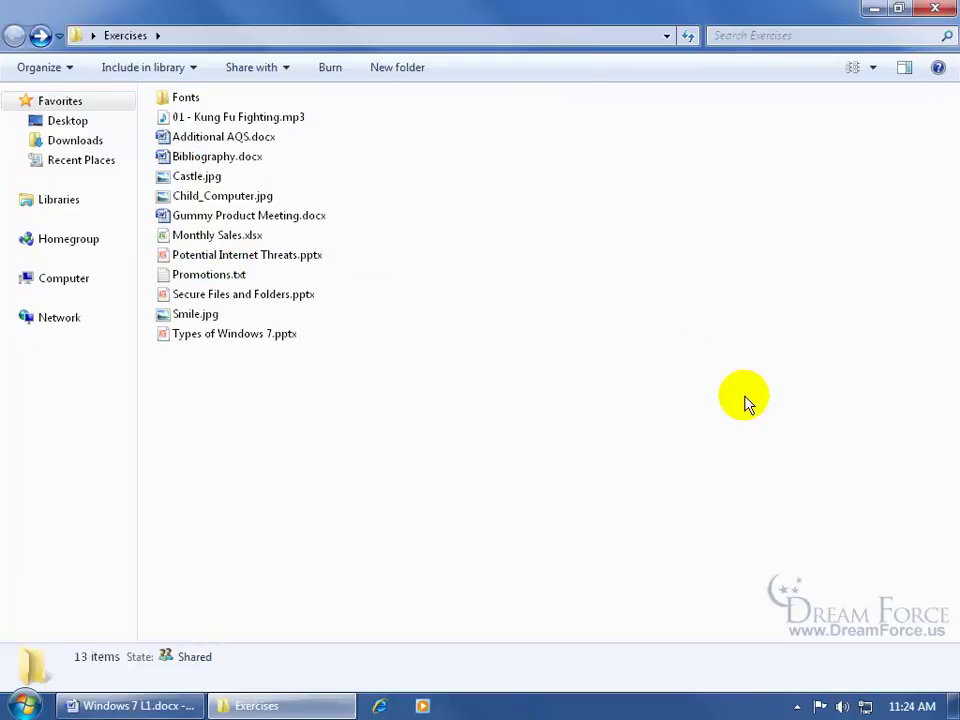
# Step: Search the Exercises folder with the combined query "gummy name: product" and clear the search
pyautogui.click(736, 35)
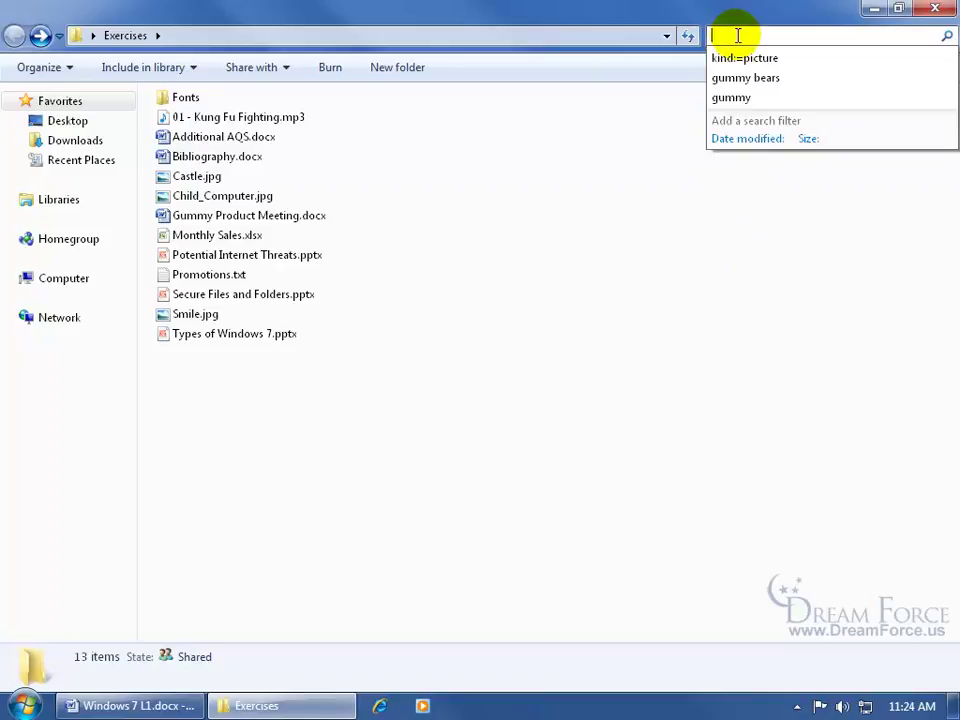
pyautogui.write('gummy')
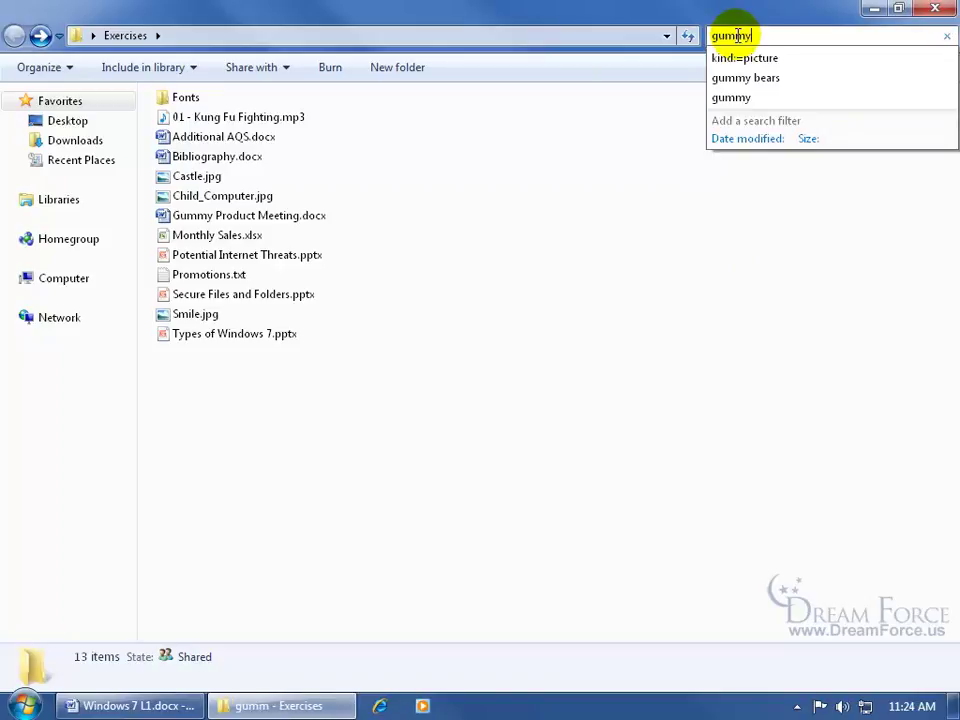
pyautogui.write(' name:')
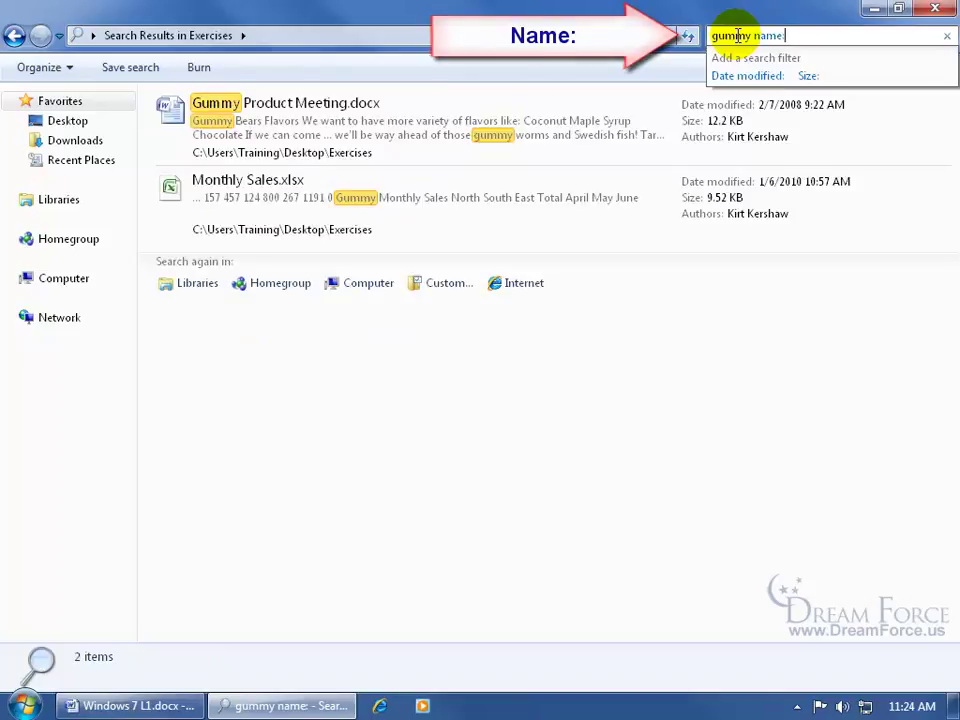
pyautogui.write(' product')
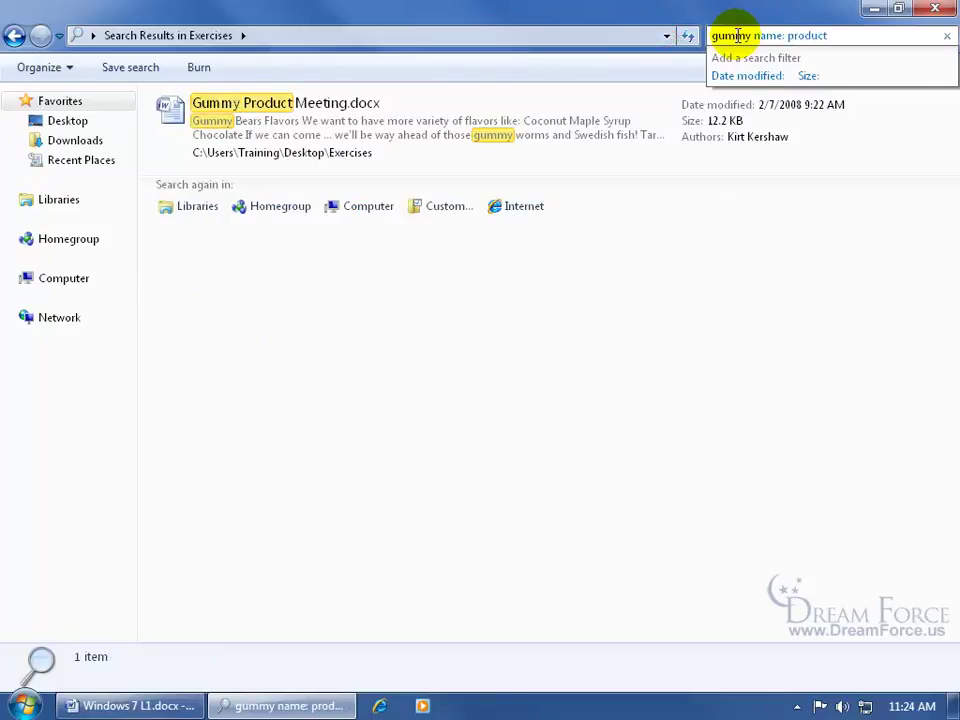
pyautogui.press('Return')
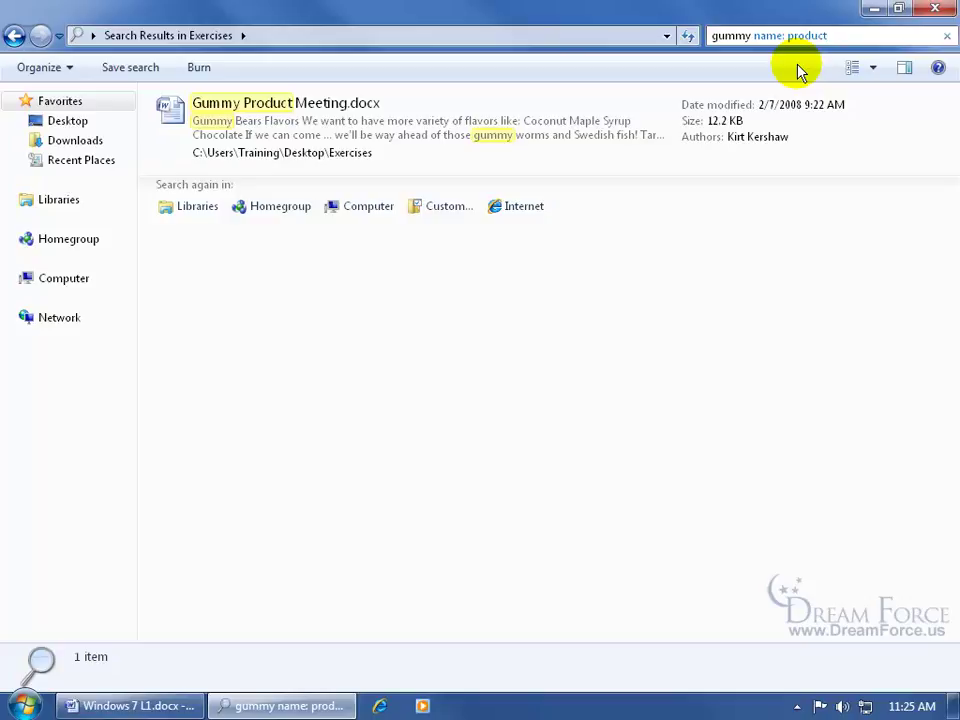
pyautogui.click(945, 37)
pyautogui.click(668, 334)
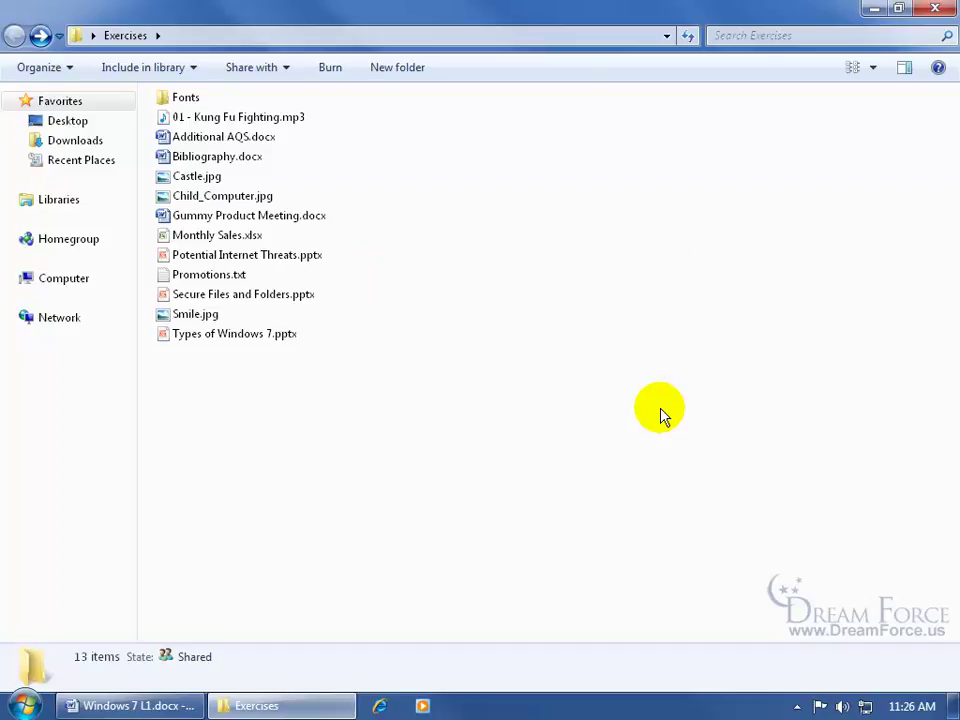
# Step: Switch to Internet Explorer, search the web for "advanced query syntax" and open Microsoft's Windows Search Advanced Query Syntax page
pyautogui.click(379, 706)
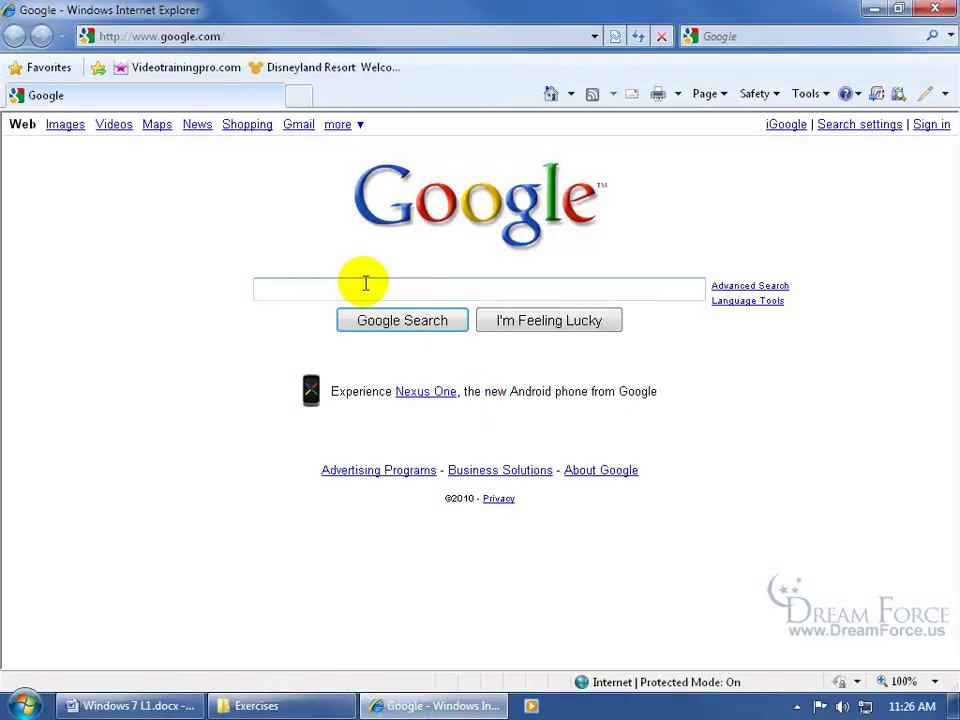
pyautogui.click(759, 36)
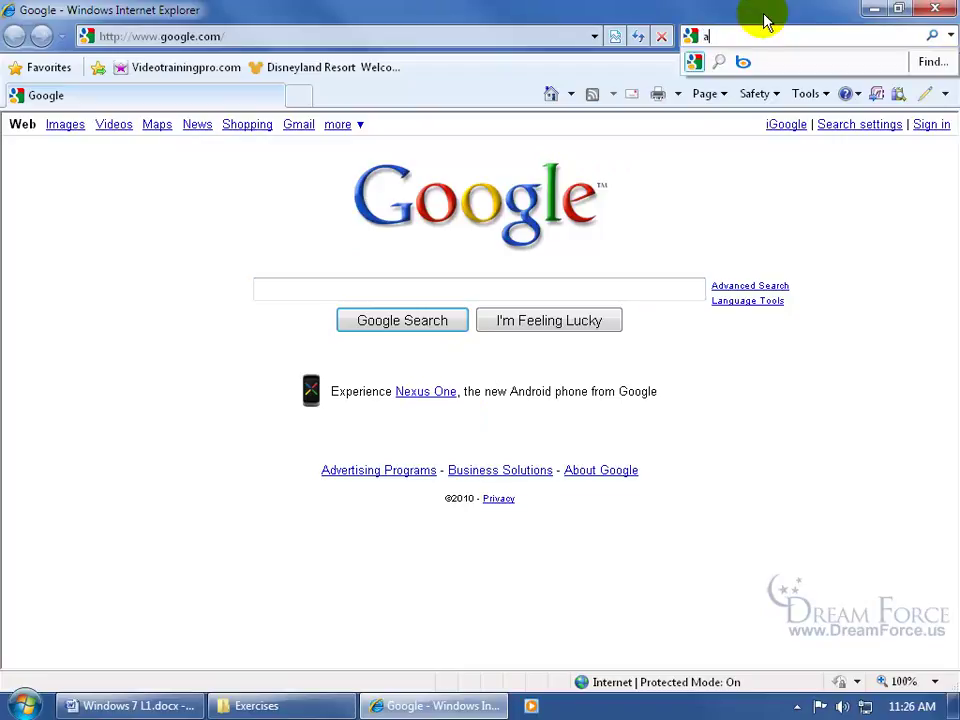
pyautogui.write('advanced que')
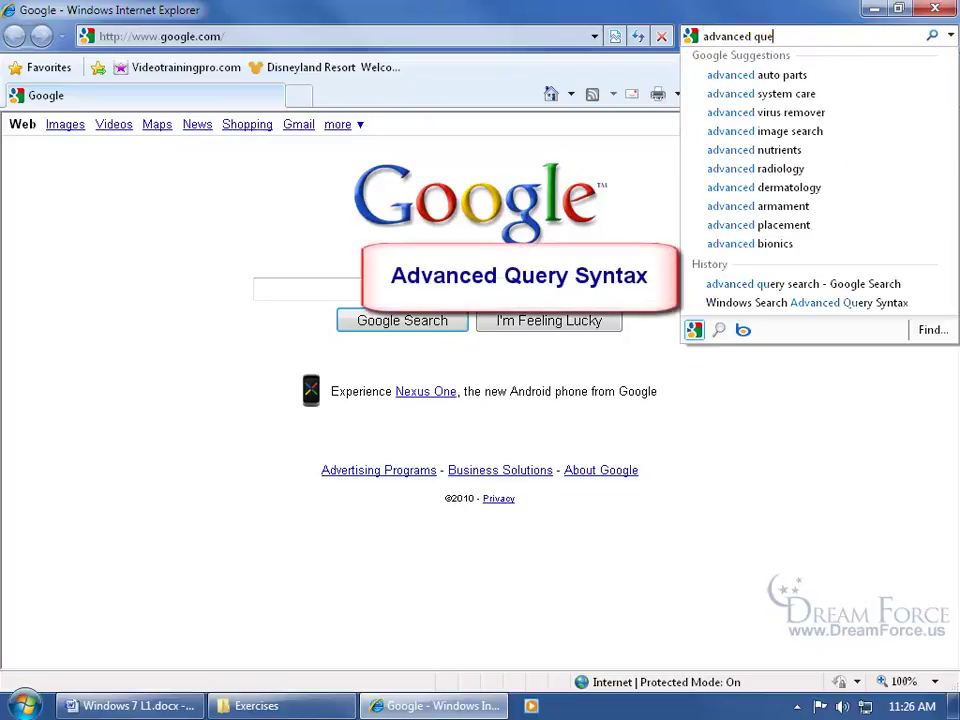
pyautogui.write('ry syntax')
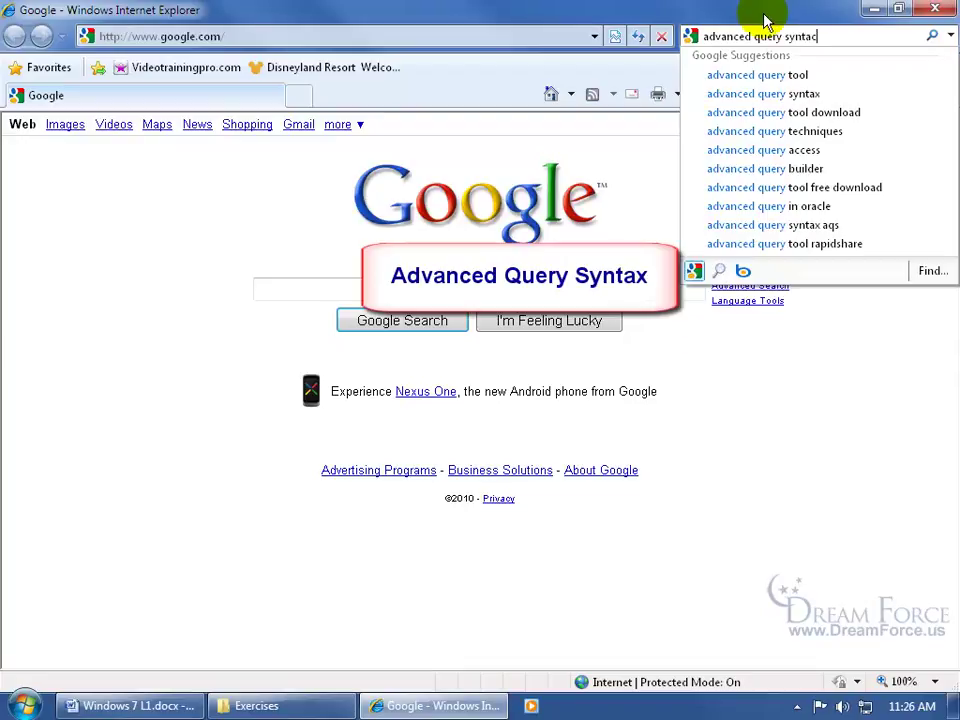
pyautogui.press('Return')
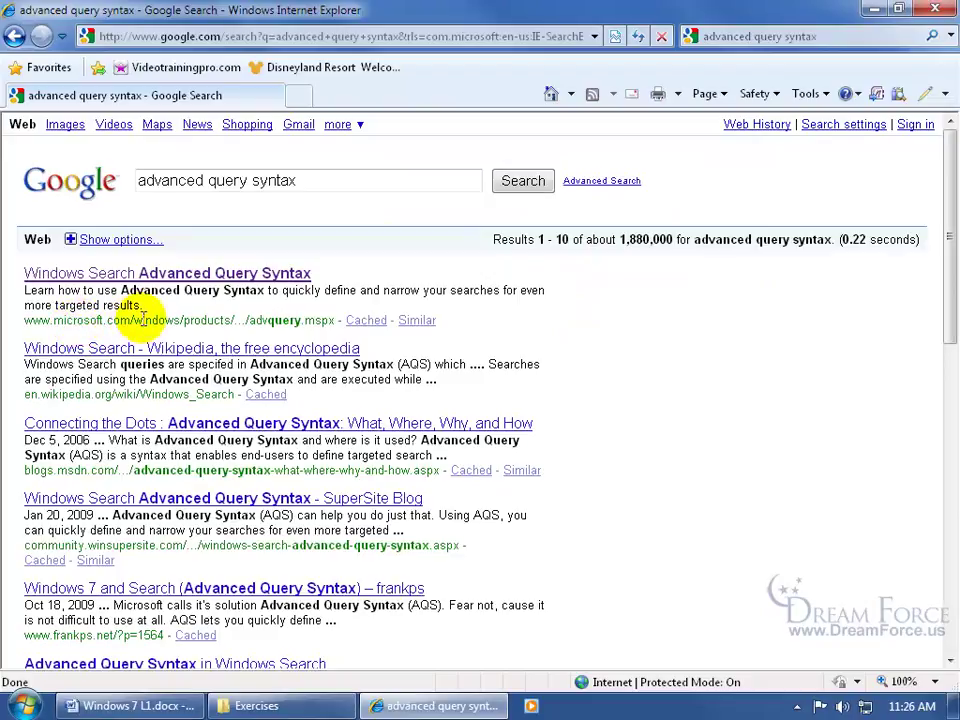
pyautogui.click(102, 280)
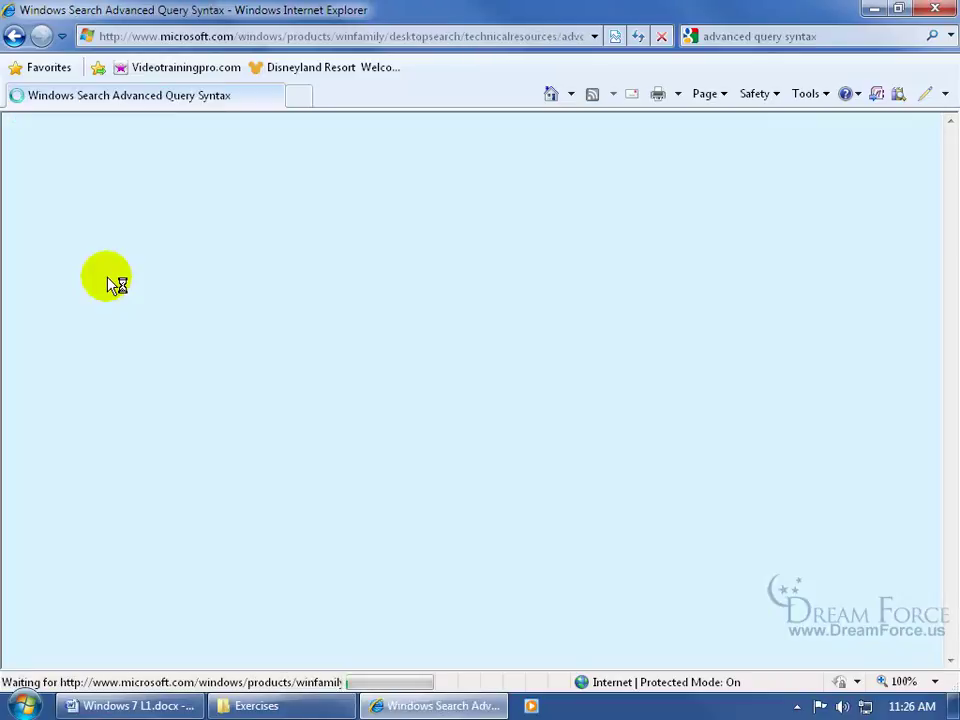
# Step: Review the page's introduction and search syntax tables, and copy the size example size:>=50KB <=70KB
pyautogui.moveTo(945, 141); pyautogui.dragTo(952, 157)
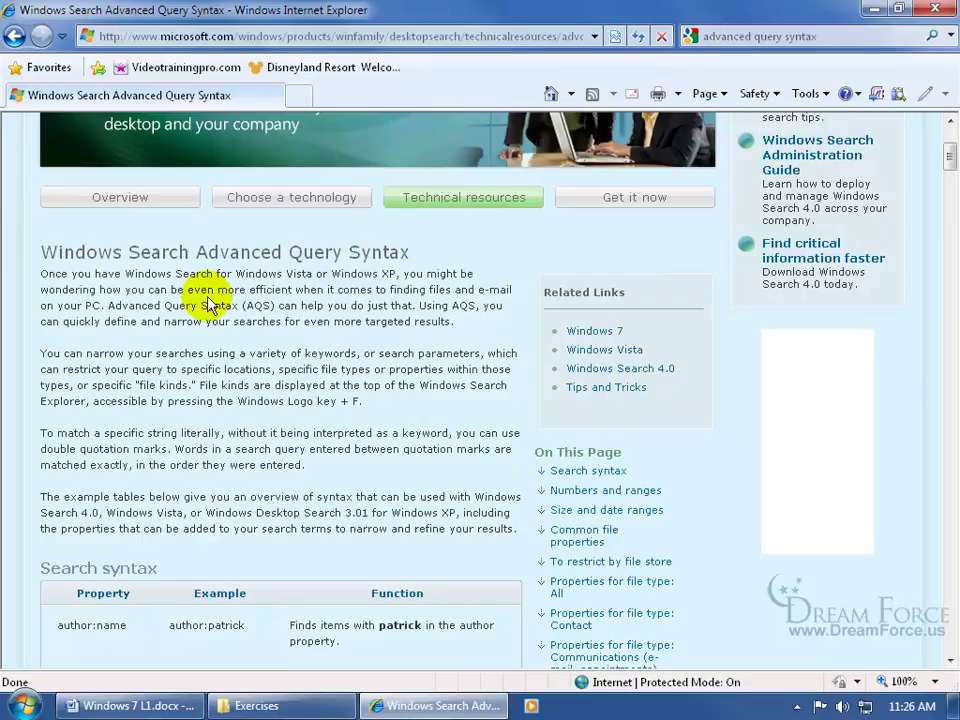
pyautogui.moveTo(107, 306); pyautogui.dragTo(290, 318)
pyautogui.click(531, 324)
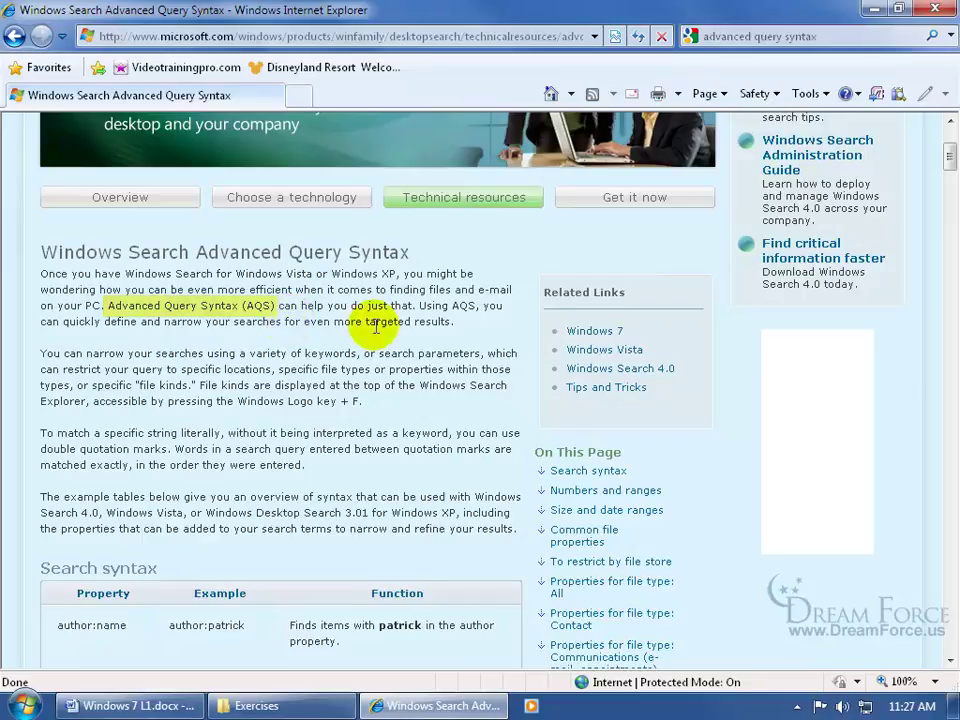
pyautogui.moveTo(950, 157); pyautogui.dragTo(948, 180)
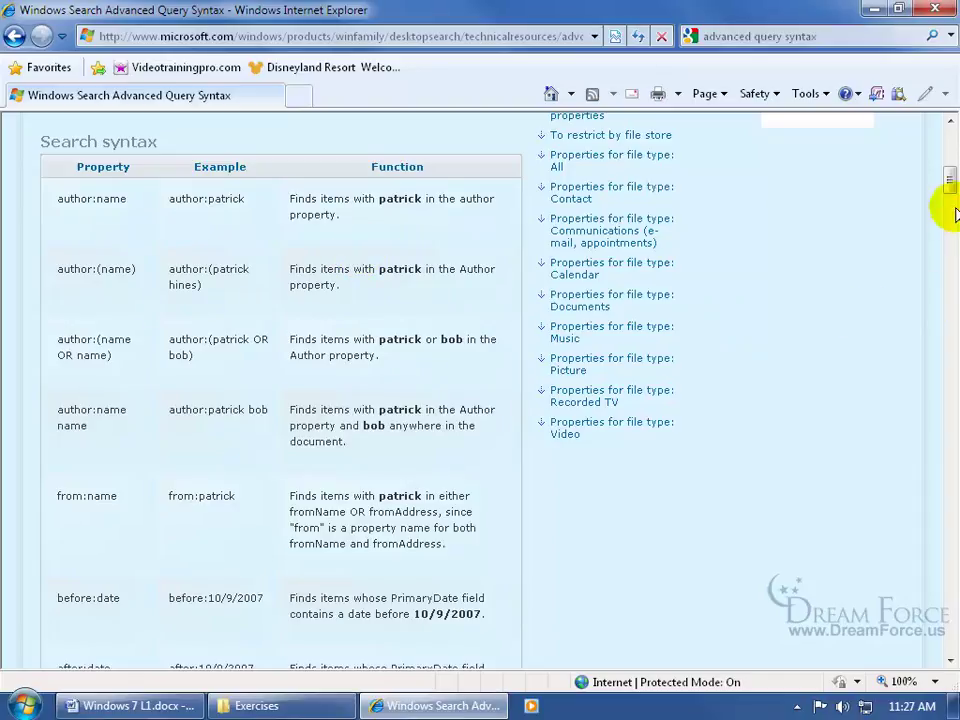
pyautogui.moveTo(948, 180); pyautogui.dragTo(947, 209)
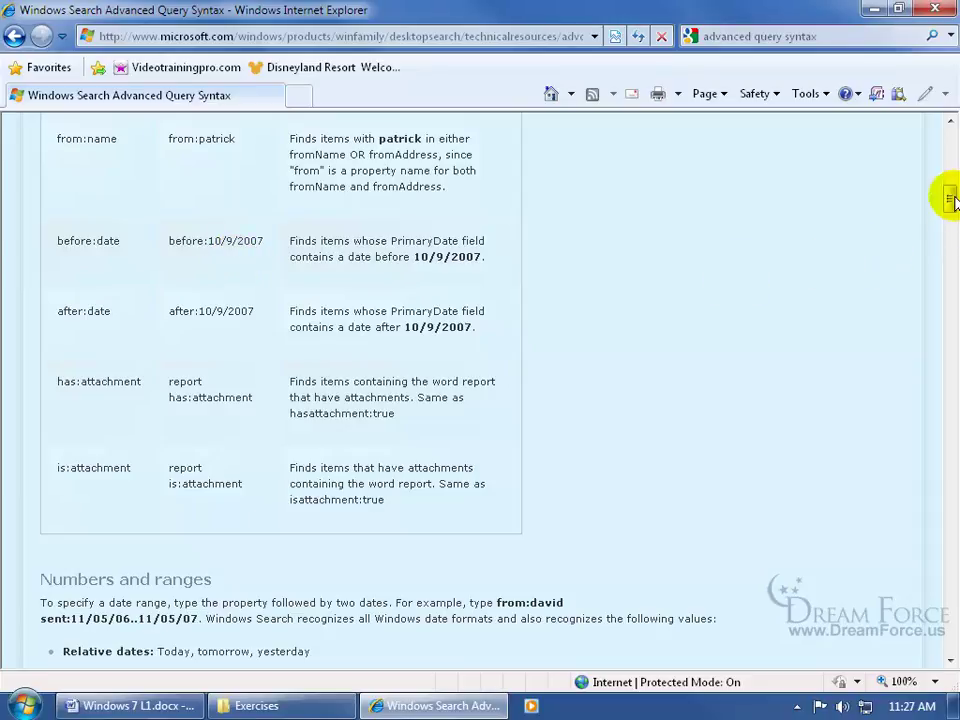
pyautogui.moveTo(950, 200); pyautogui.dragTo(950, 240)
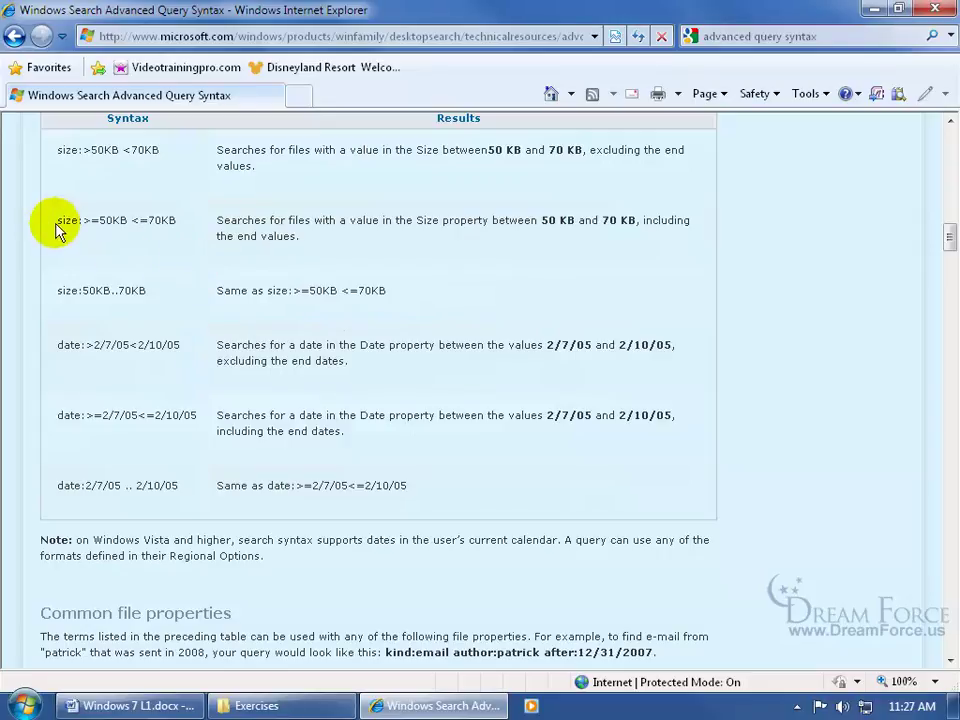
pyautogui.moveTo(59, 221); pyautogui.dragTo(143, 232)
pyautogui.rightClick(138, 222)
pyautogui.click(186, 260)
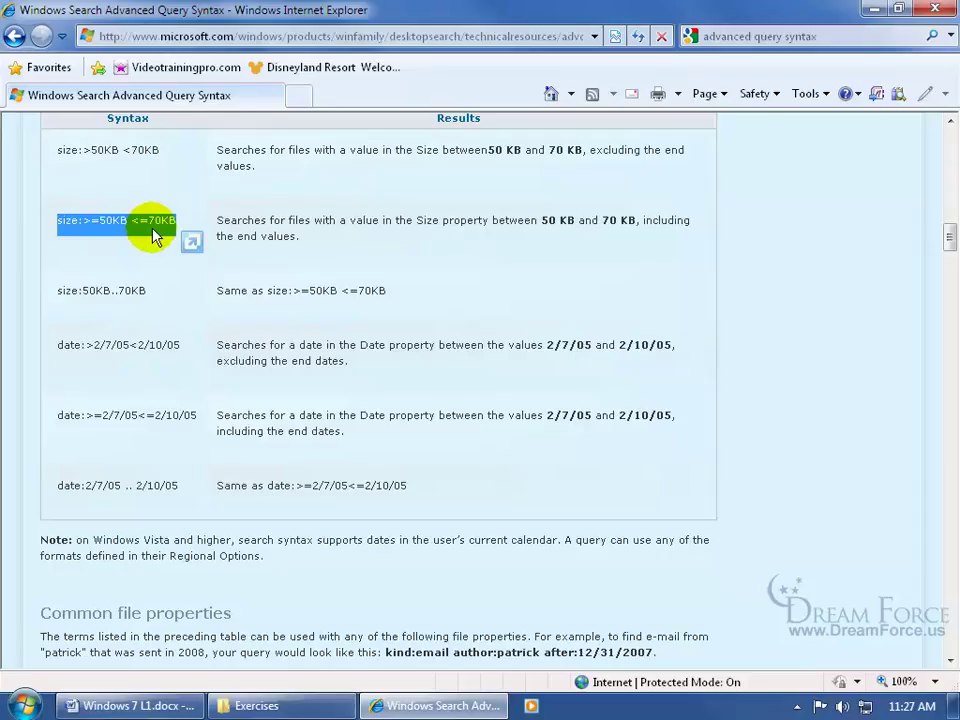
# Step: Switch back to the Exercises folder window and search it with the copied query size:>=50KB <=70KB
pyautogui.click(257, 705)
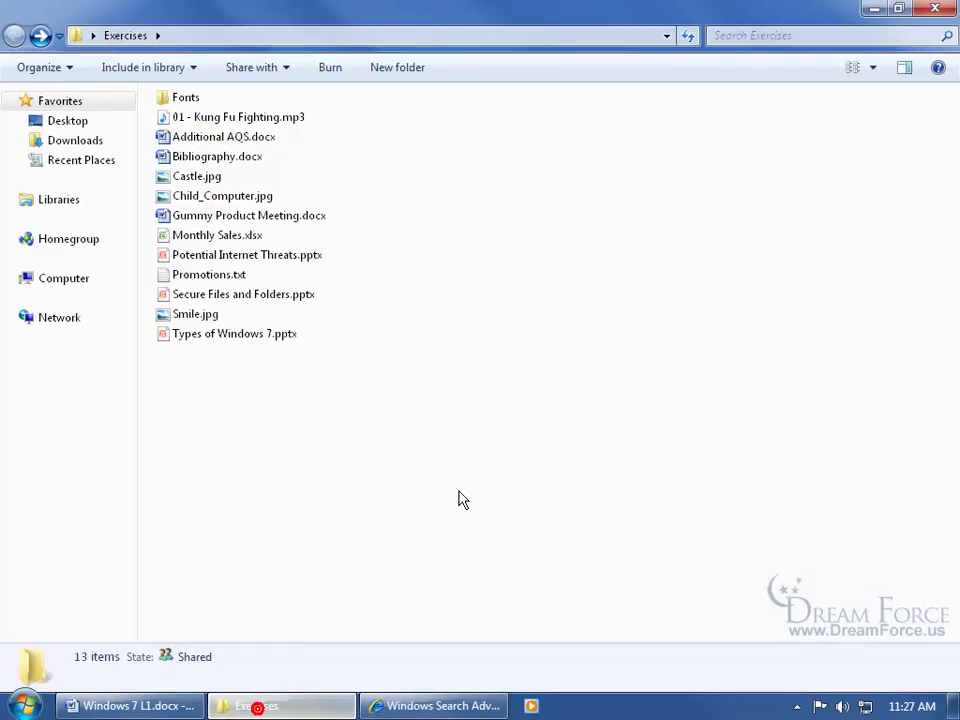
pyautogui.rightClick(728, 36)
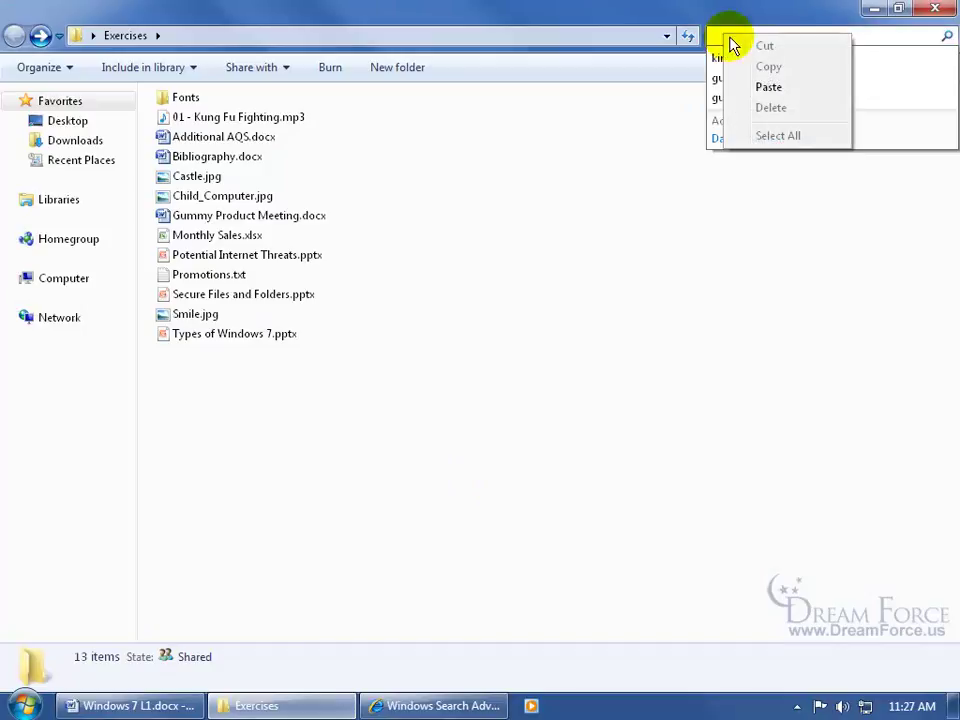
pyautogui.click(766, 88)
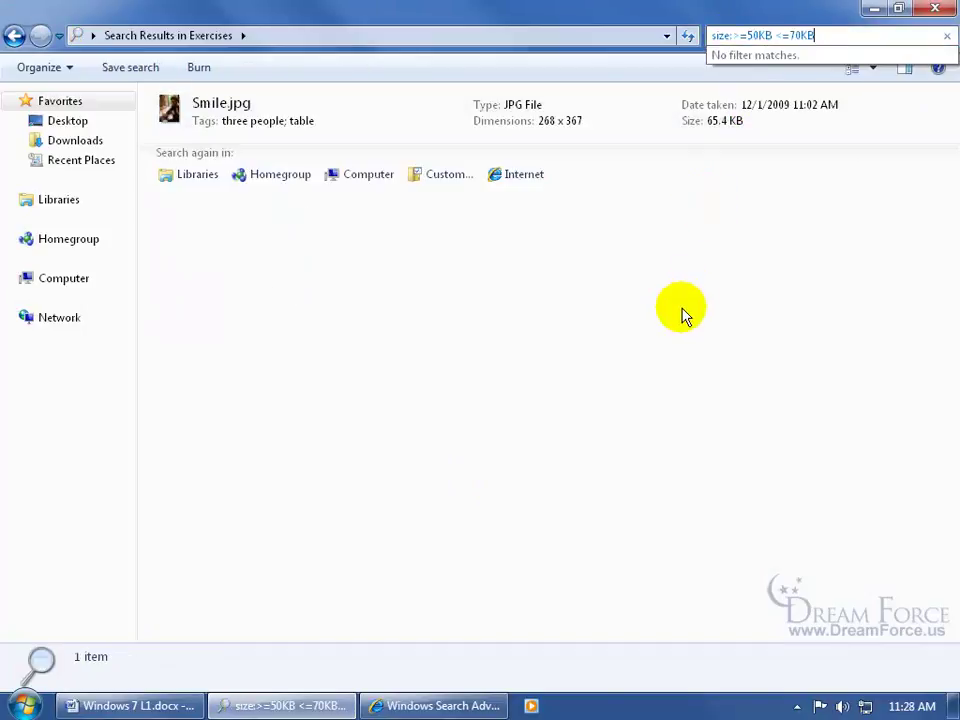